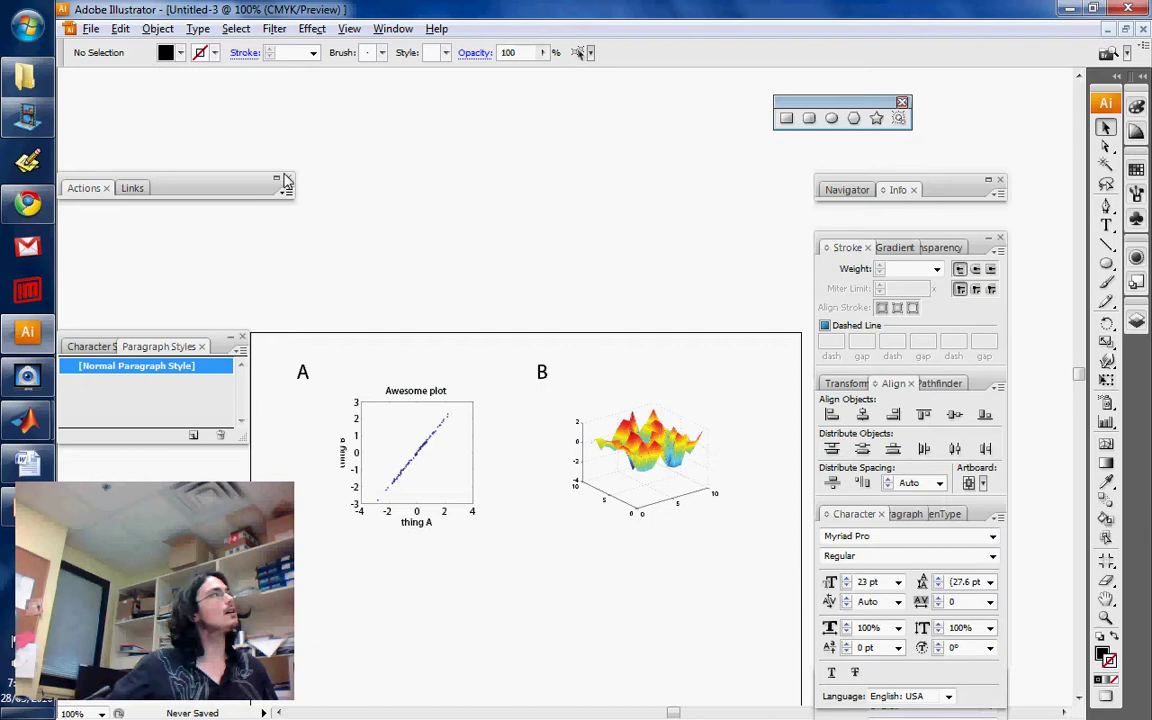
In Document Setup, set Units to Inches and keep the 8.5 × 11 in artboard
click(88, 28)
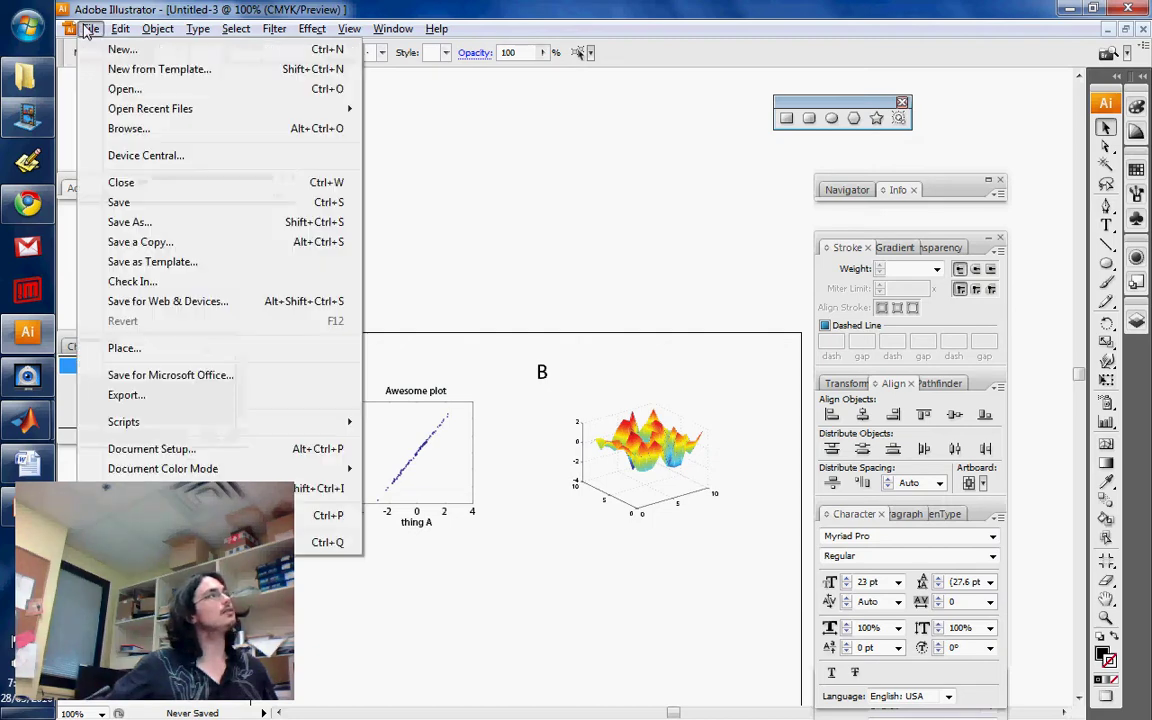
click(150, 448)
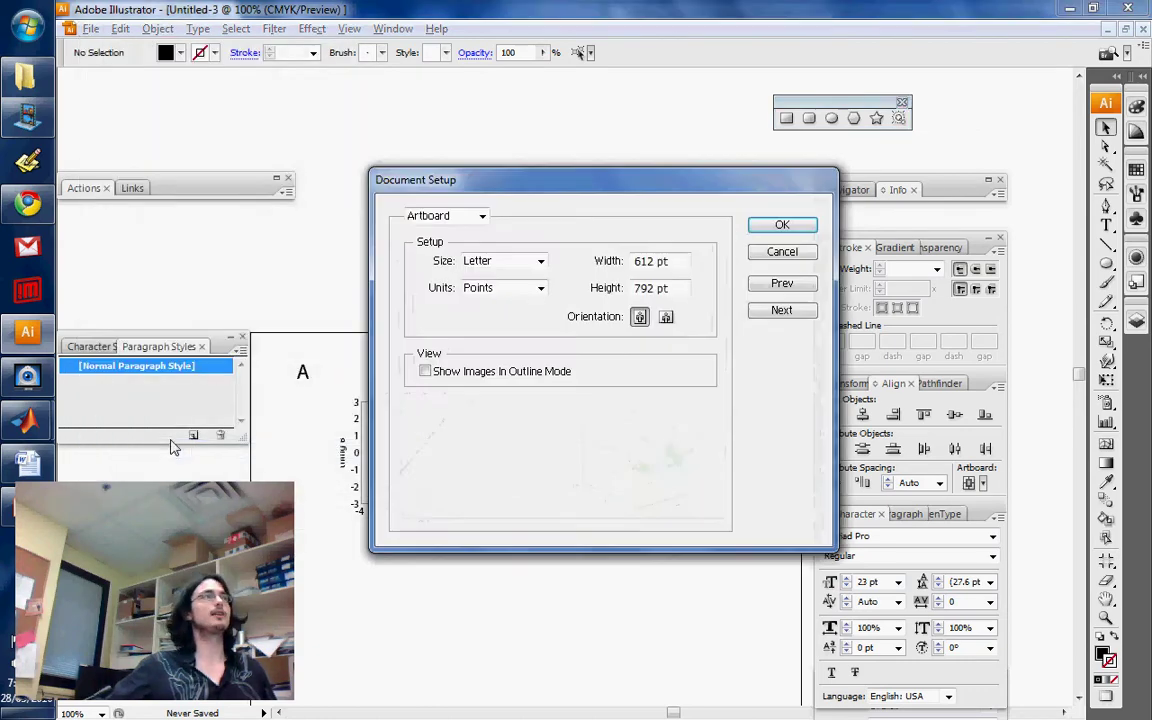
click(538, 288)
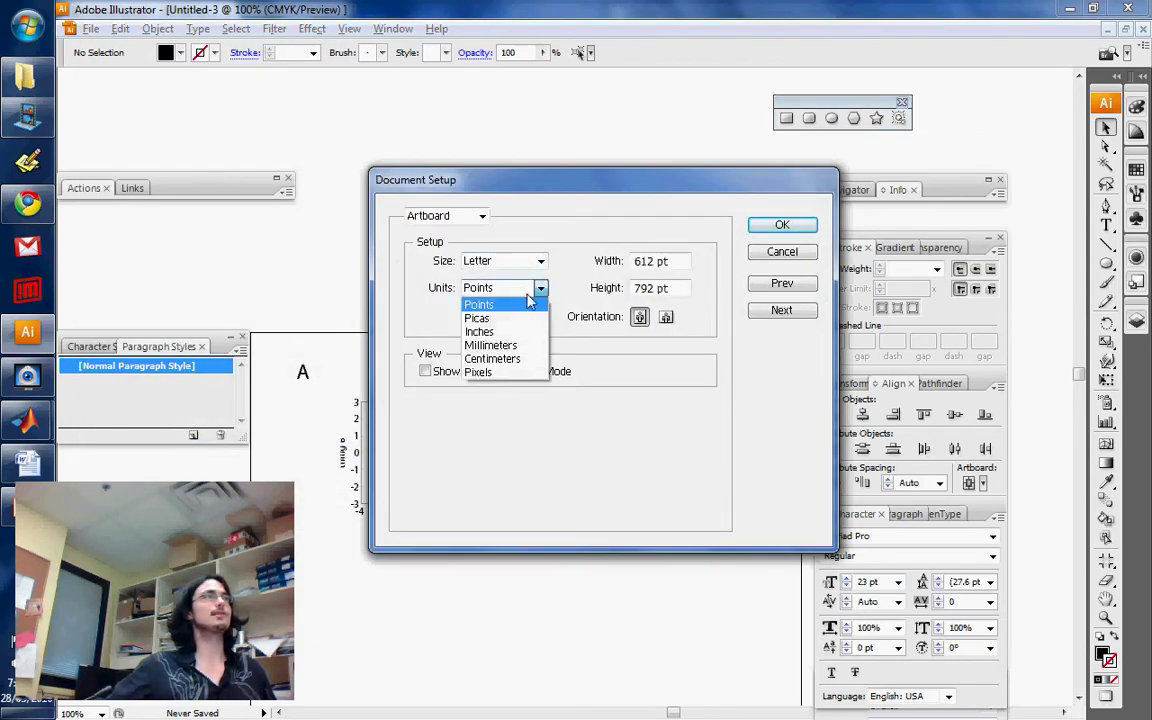
click(522, 329)
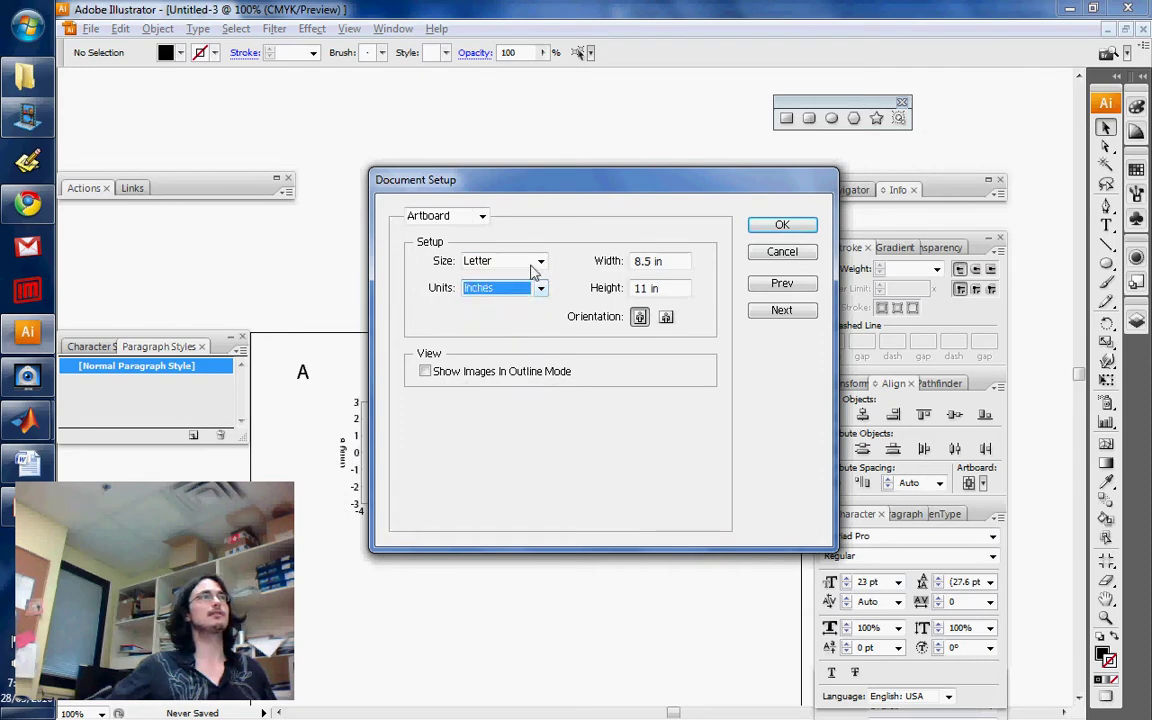
click(655, 263)
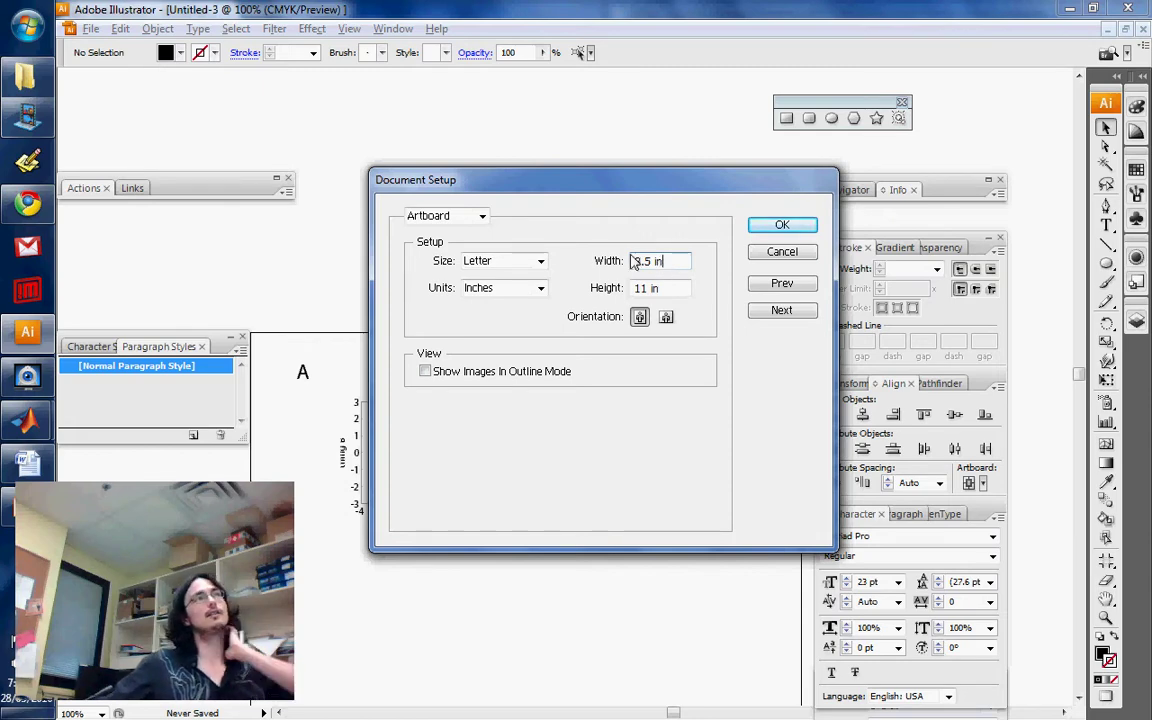
click(670, 288)
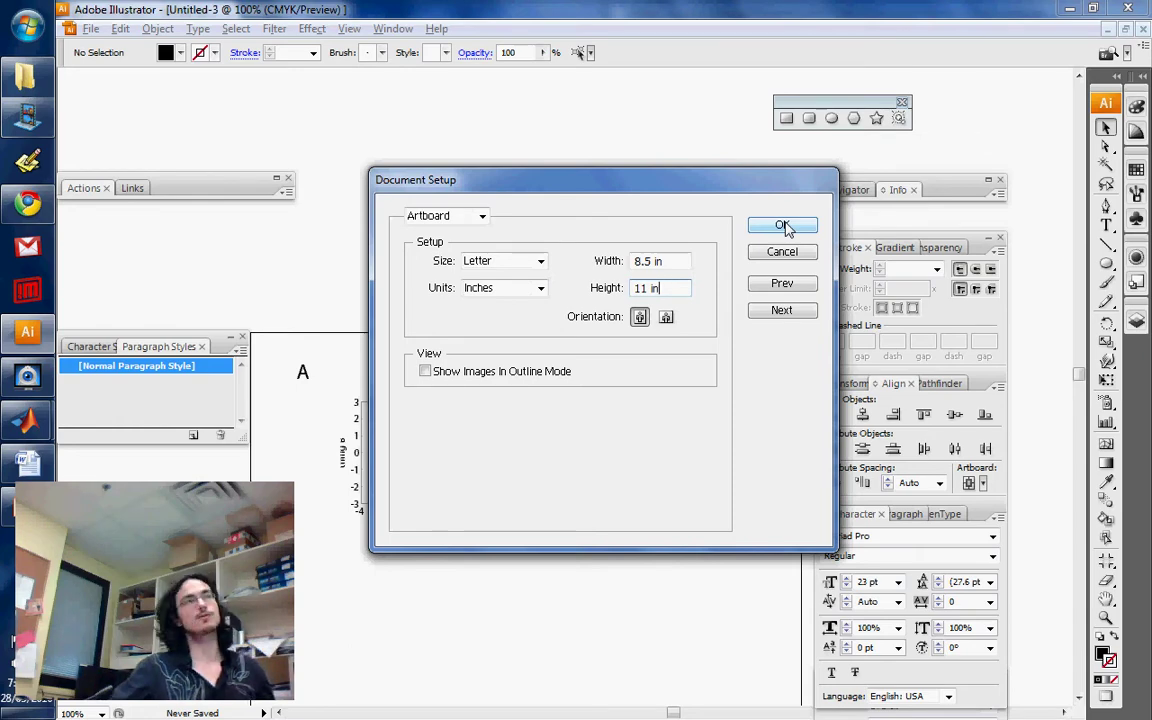
click(783, 225)
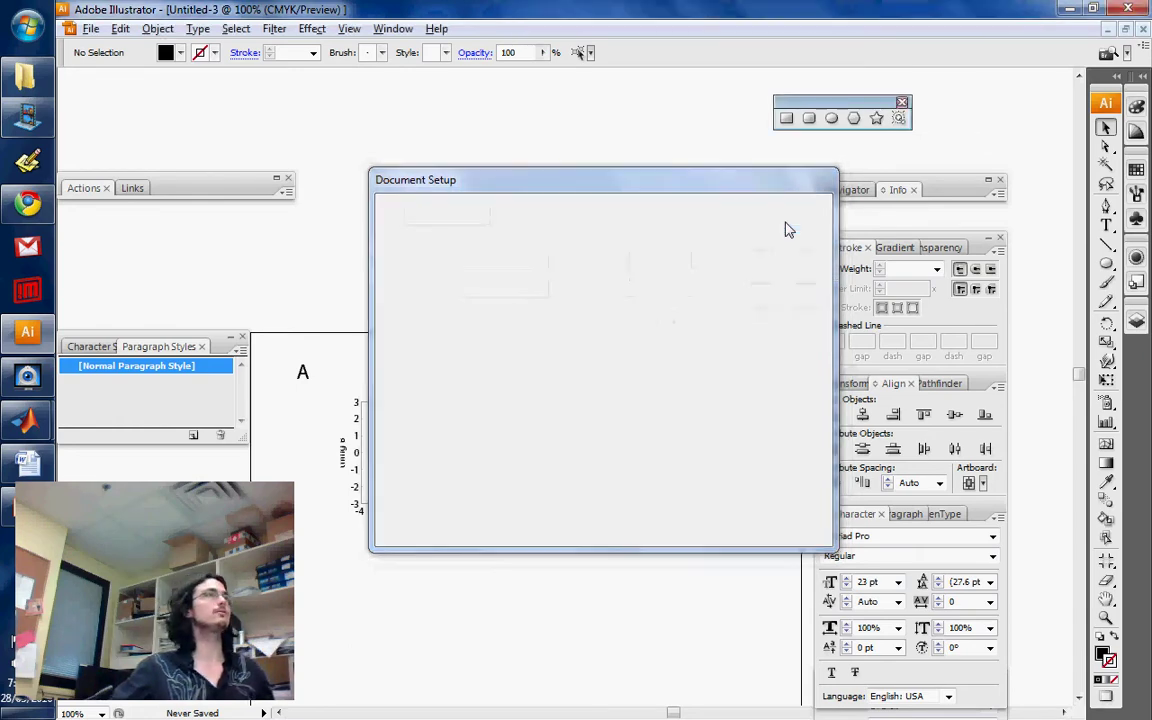
Marquee-select both plots with their A and B labels, drag them lower, then deselect
scroll(707, 405, down, 3)
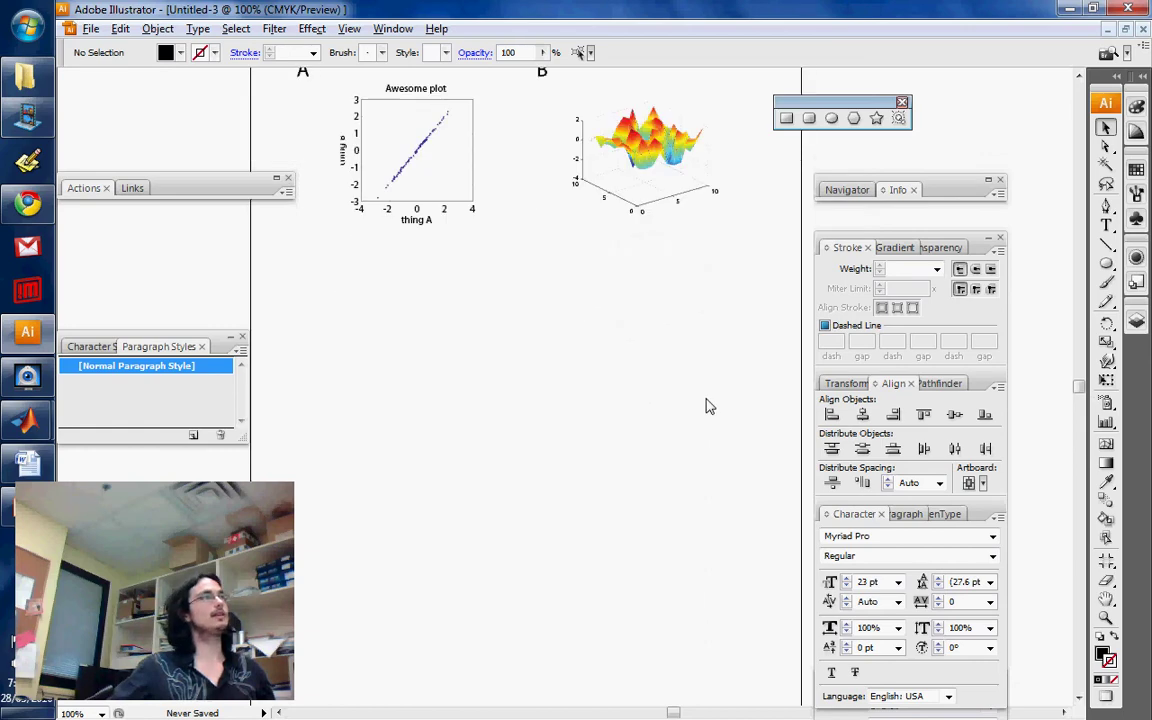
scroll(753, 417, up, 6)
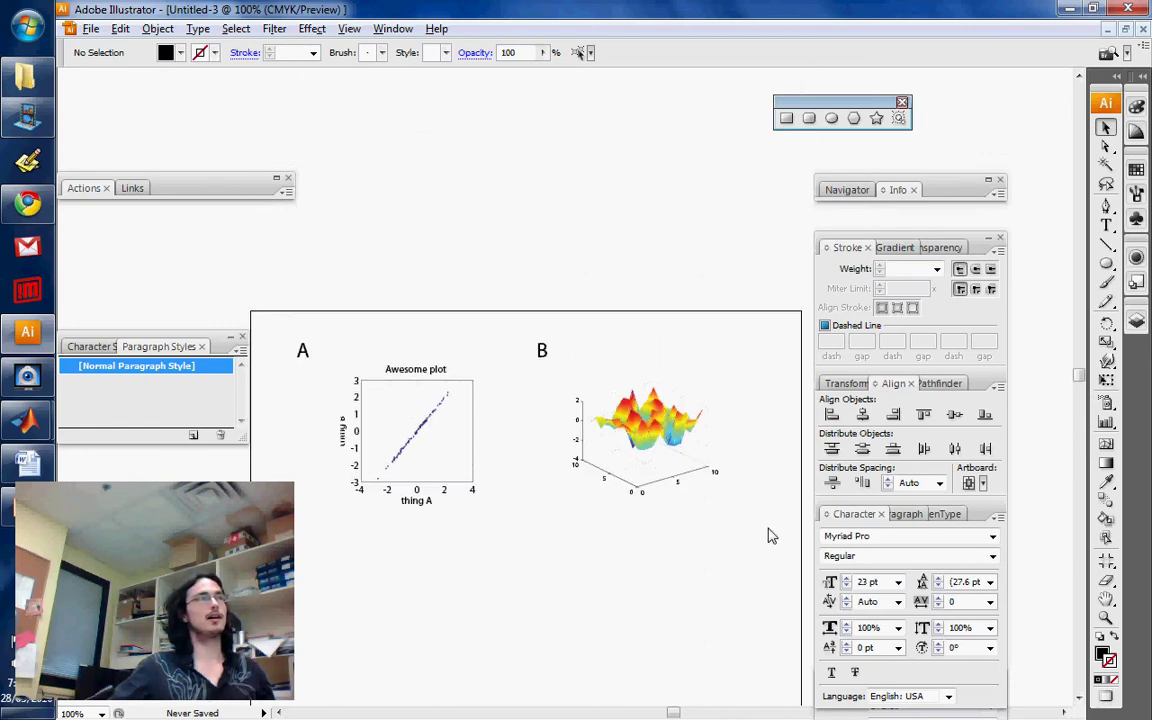
drag(697, 480, 262, 288)
drag(431, 420, 437, 463)
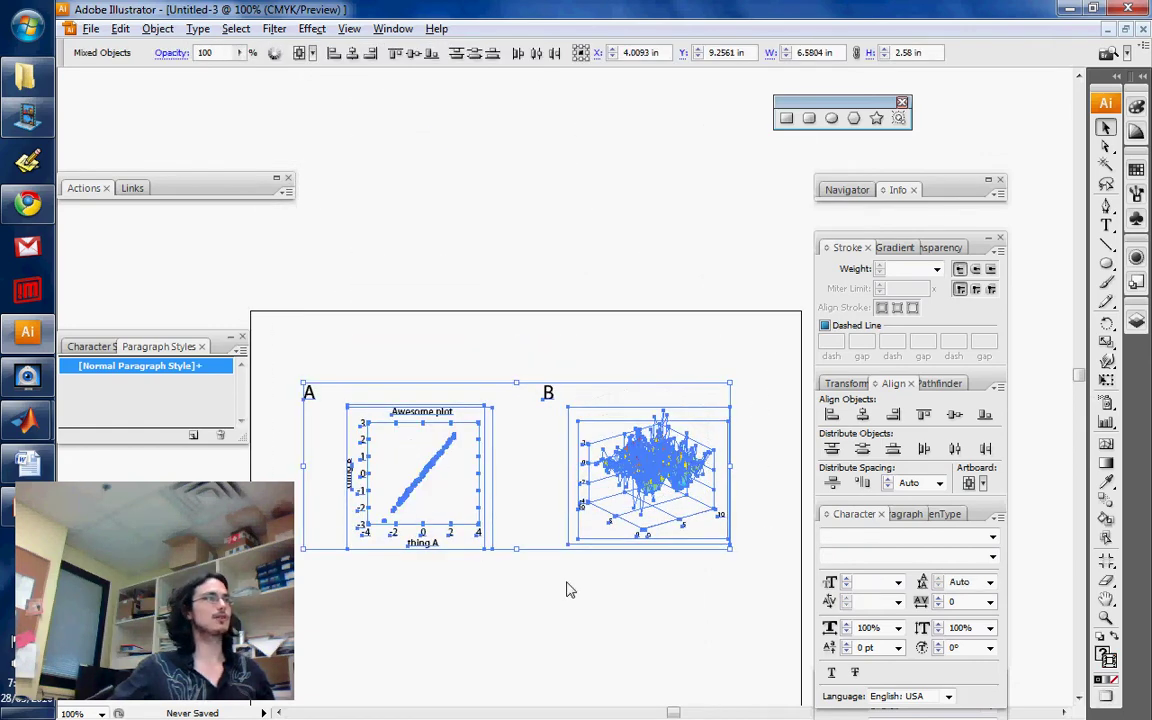
click(700, 612)
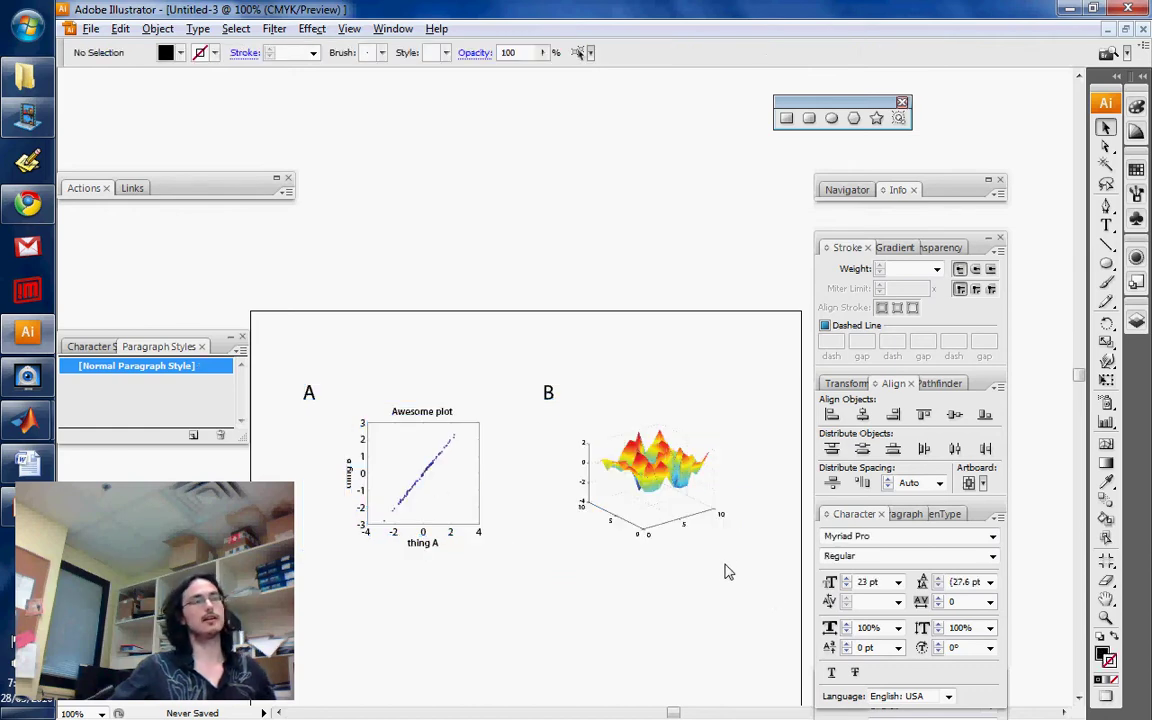
scroll(660, 555, down, 1)
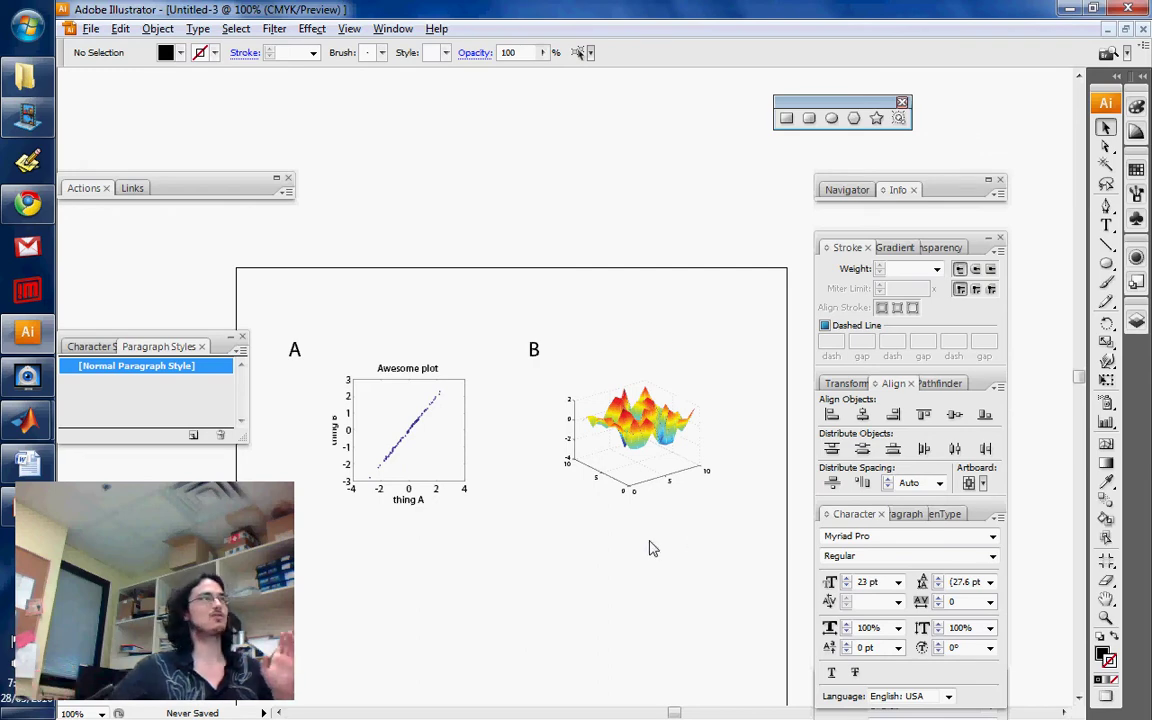
Save a copy of the figure as Adobe PDF named Untitled-3 copy.pdf
click(90, 30)
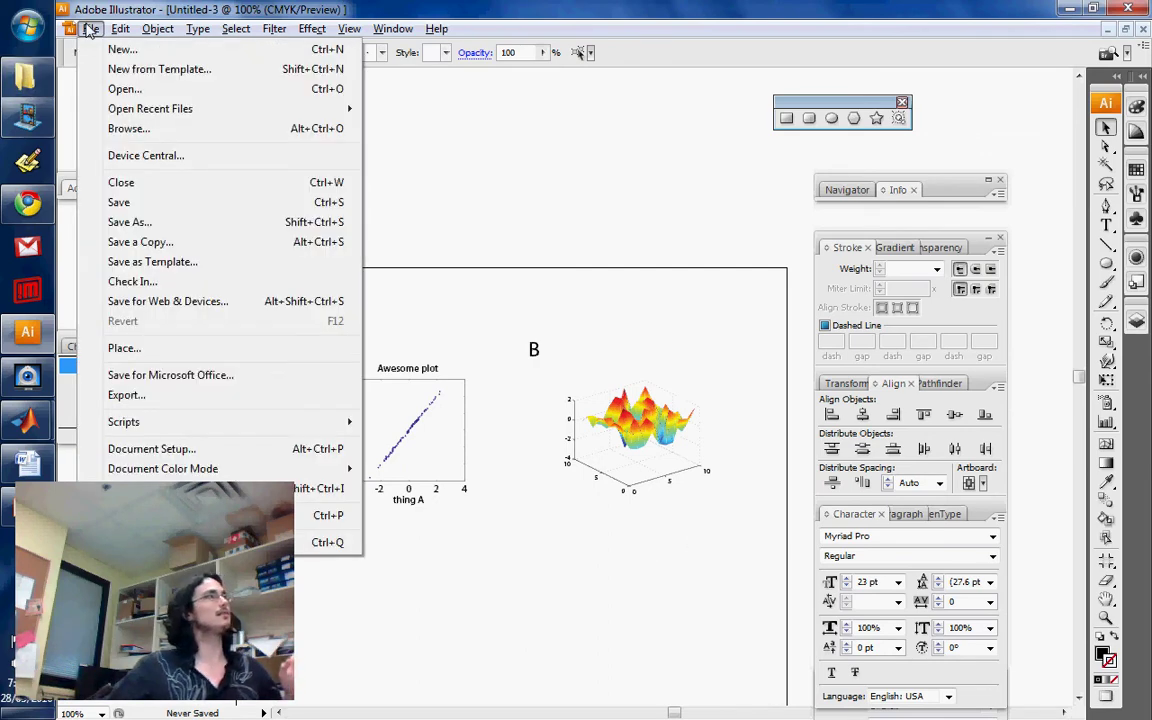
click(137, 237)
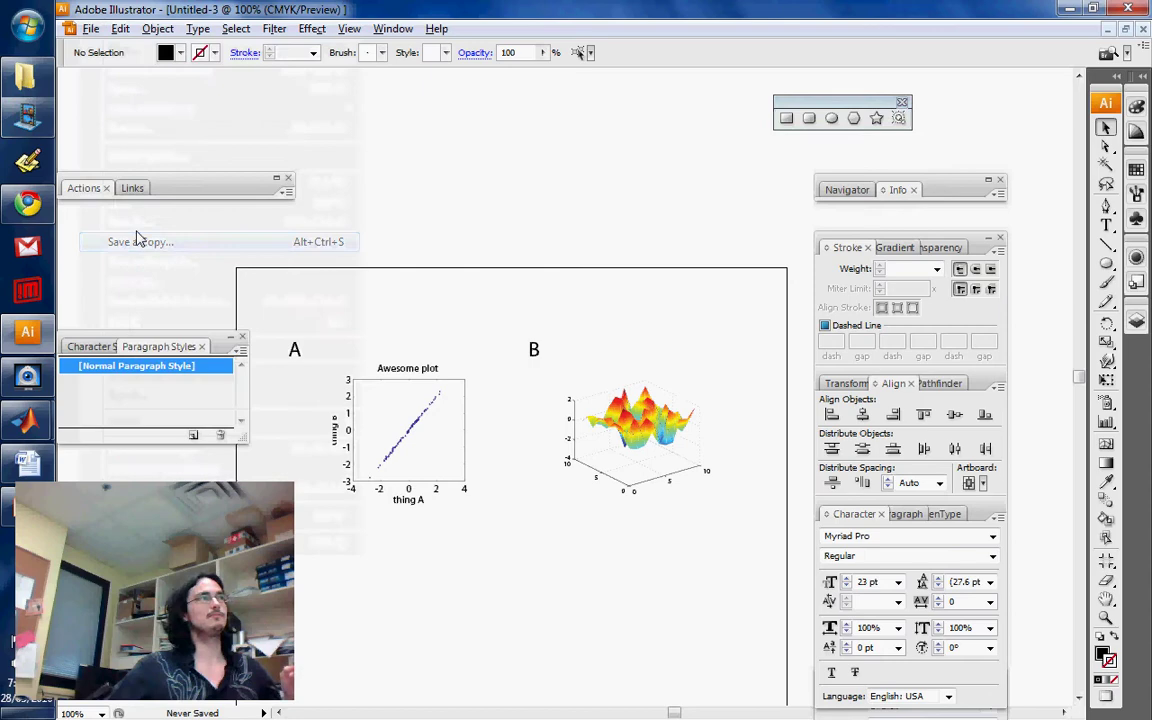
click(712, 579)
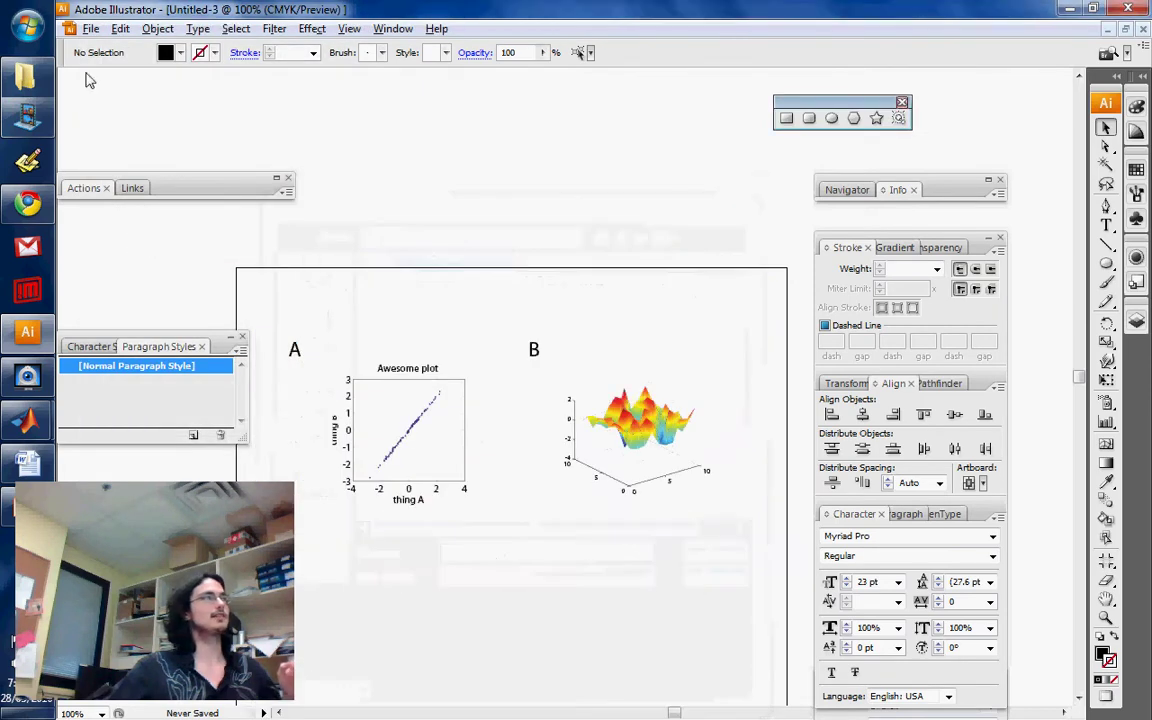
click(90, 28)
click(118, 242)
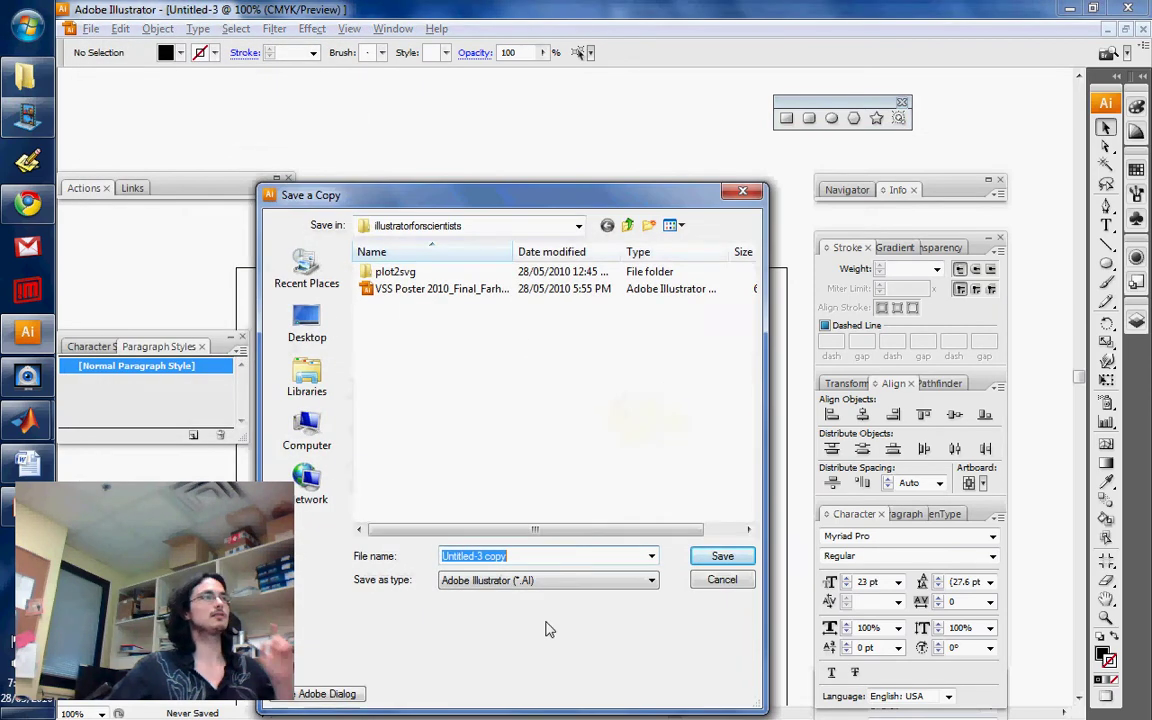
click(586, 581)
click(584, 608)
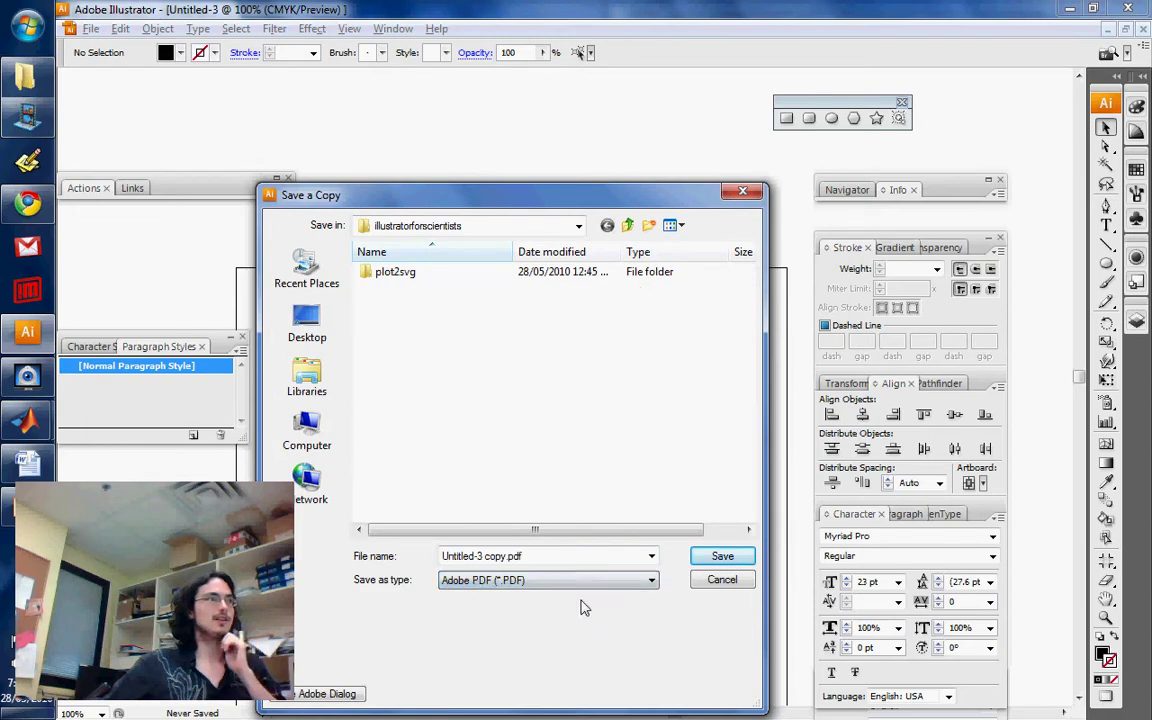
click(722, 556)
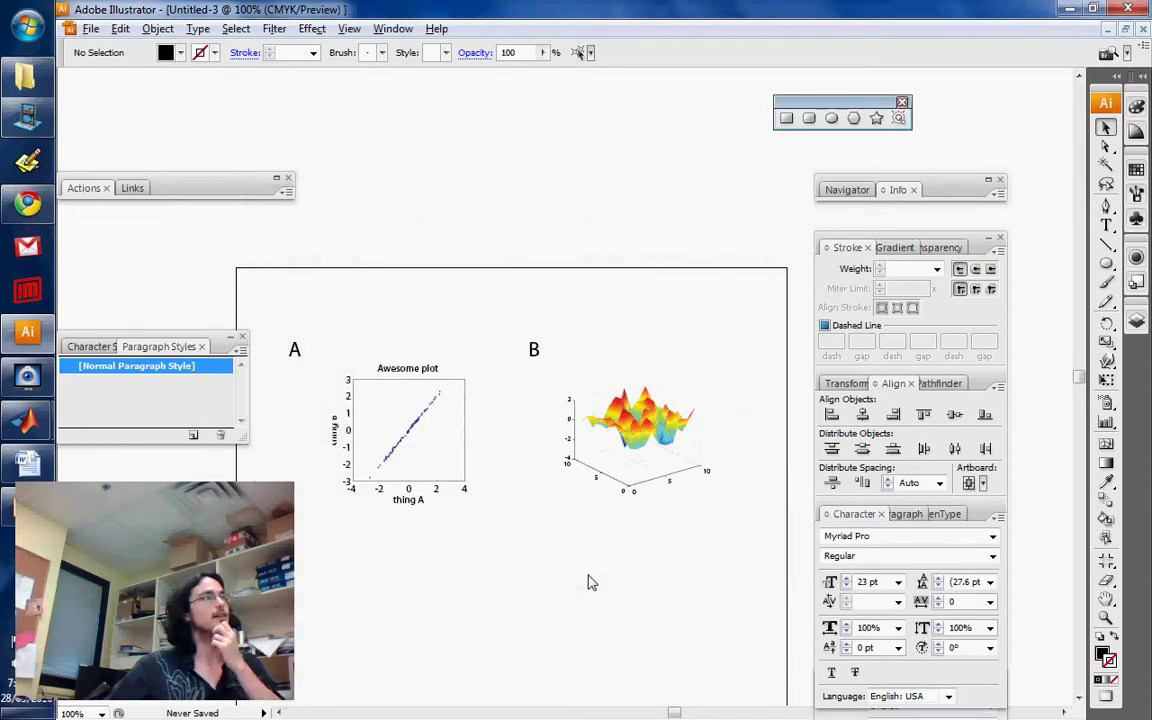
Turn off Preserve Editing and Acrobat Layers, enable Fast Web View and View PDF, then save
click(612, 380)
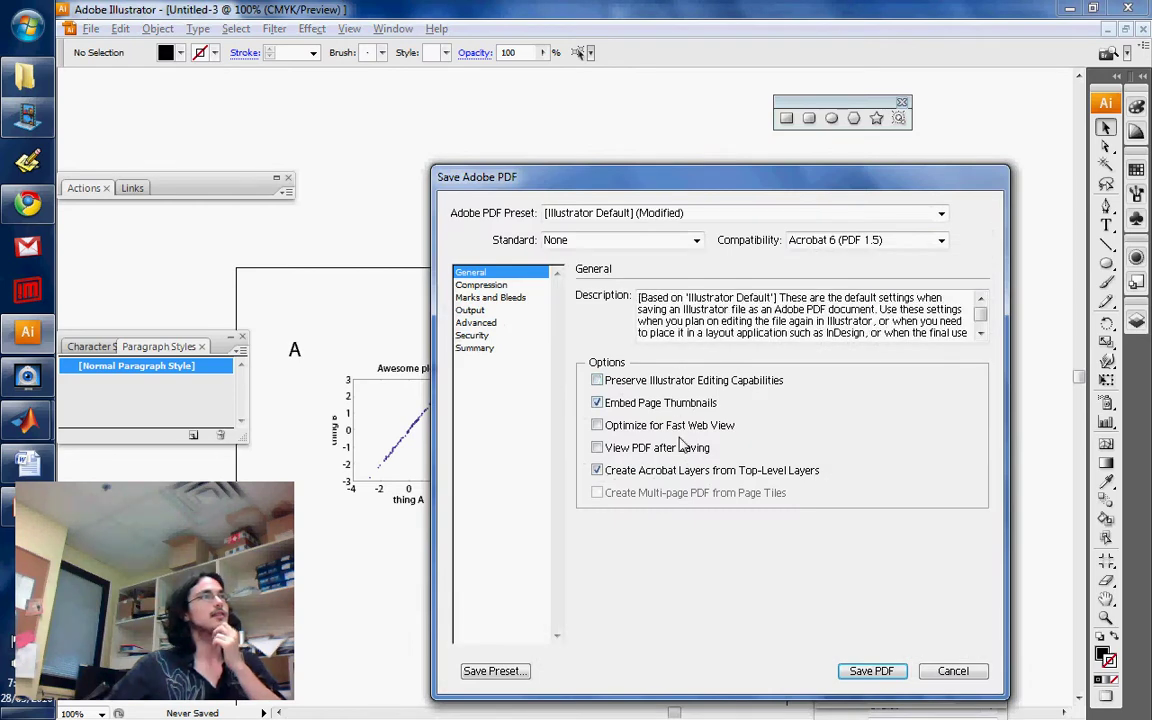
click(598, 470)
click(598, 425)
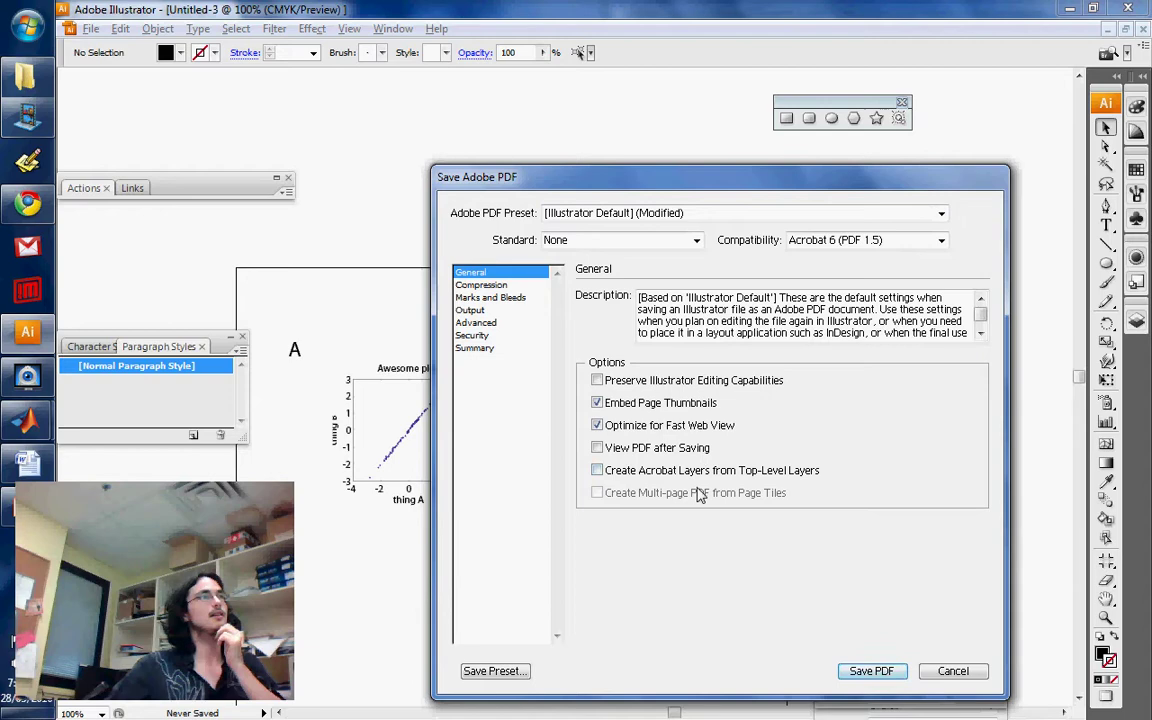
click(640, 448)
click(872, 671)
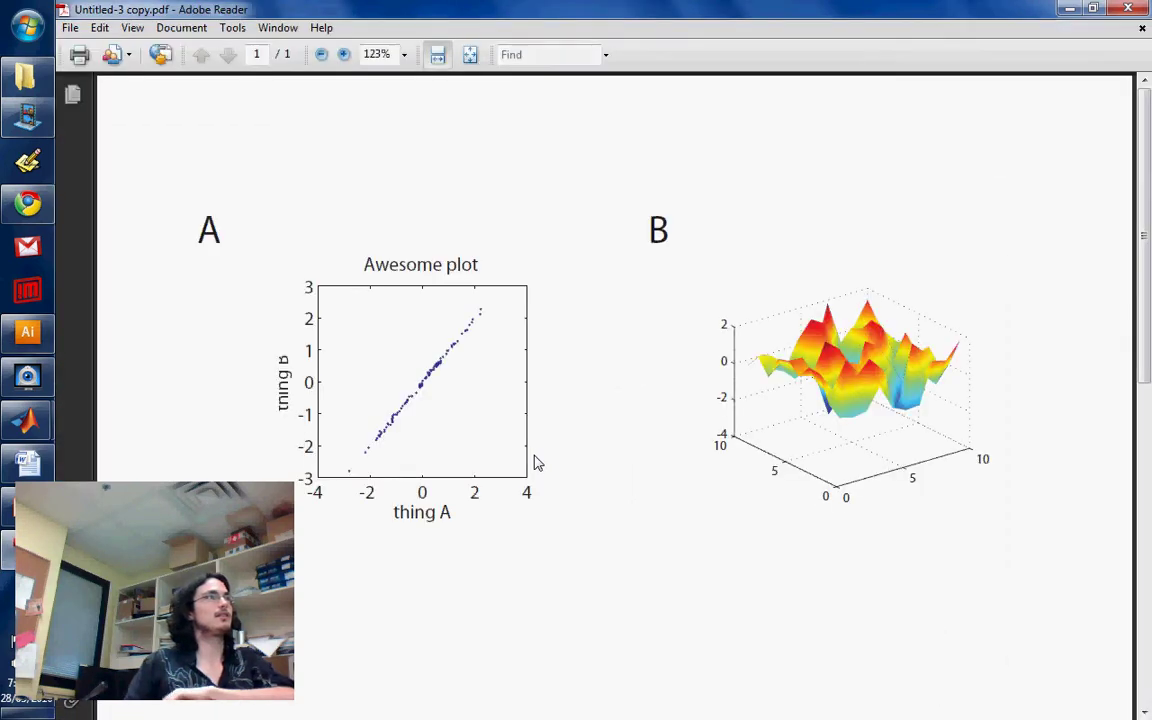
Scroll down and up through the saved PDF in Adobe Reader, then switch back to Illustrator
scroll(540, 447, down, 10)
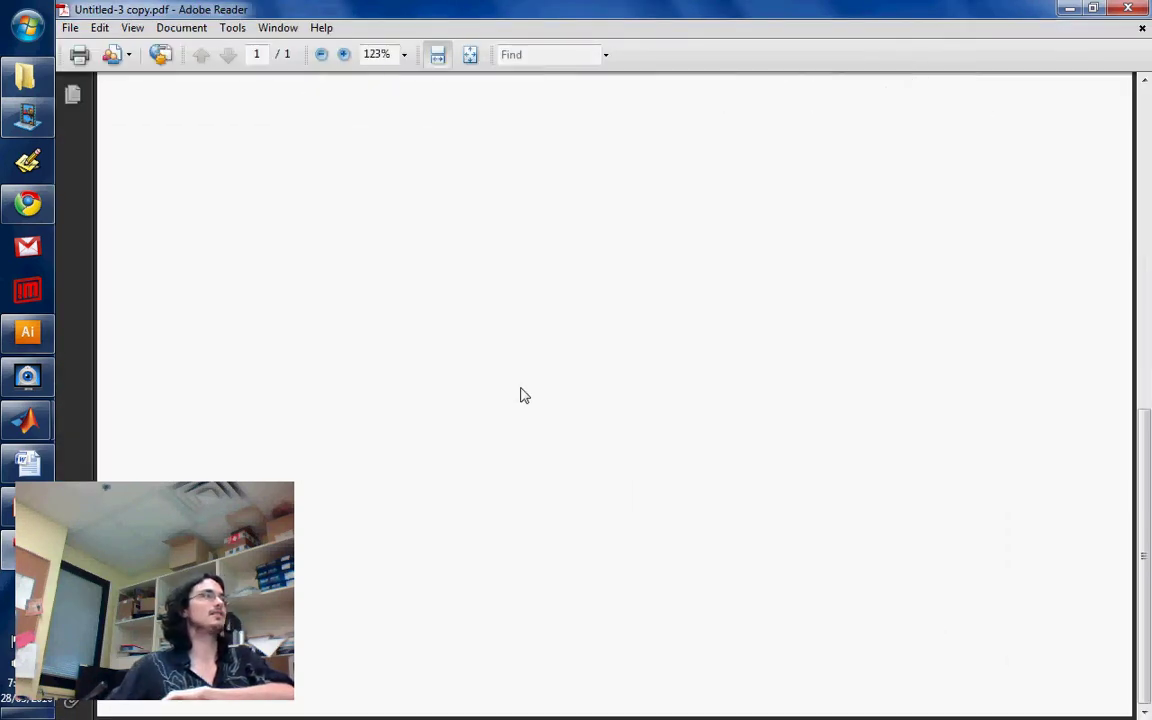
scroll(520, 395, up, 10)
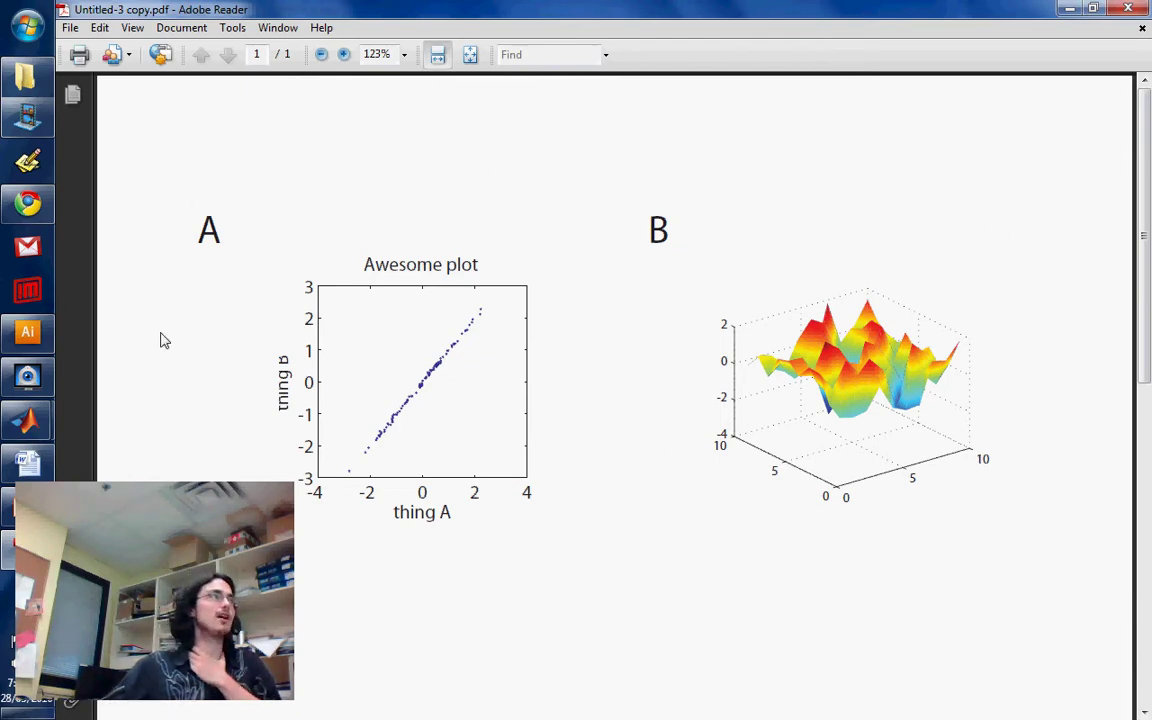
click(27, 331)
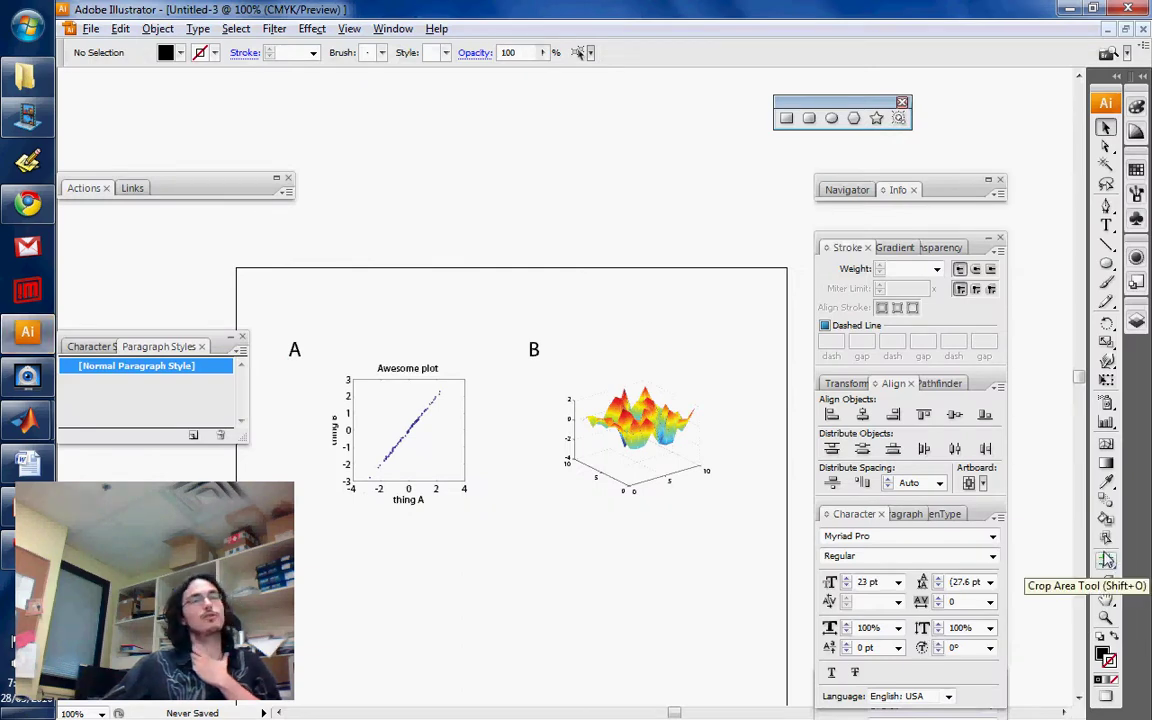
Open the Crop Area options and accept the crop area fitted to the artboard
click(1106, 560)
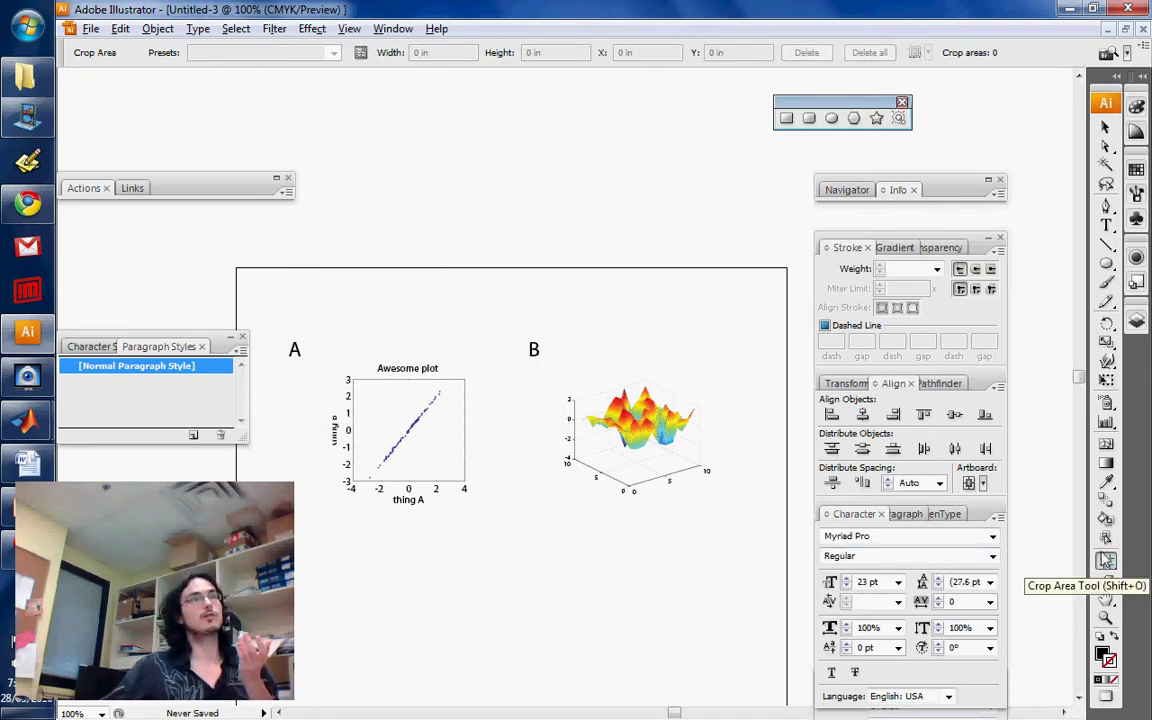
double_click(1106, 560)
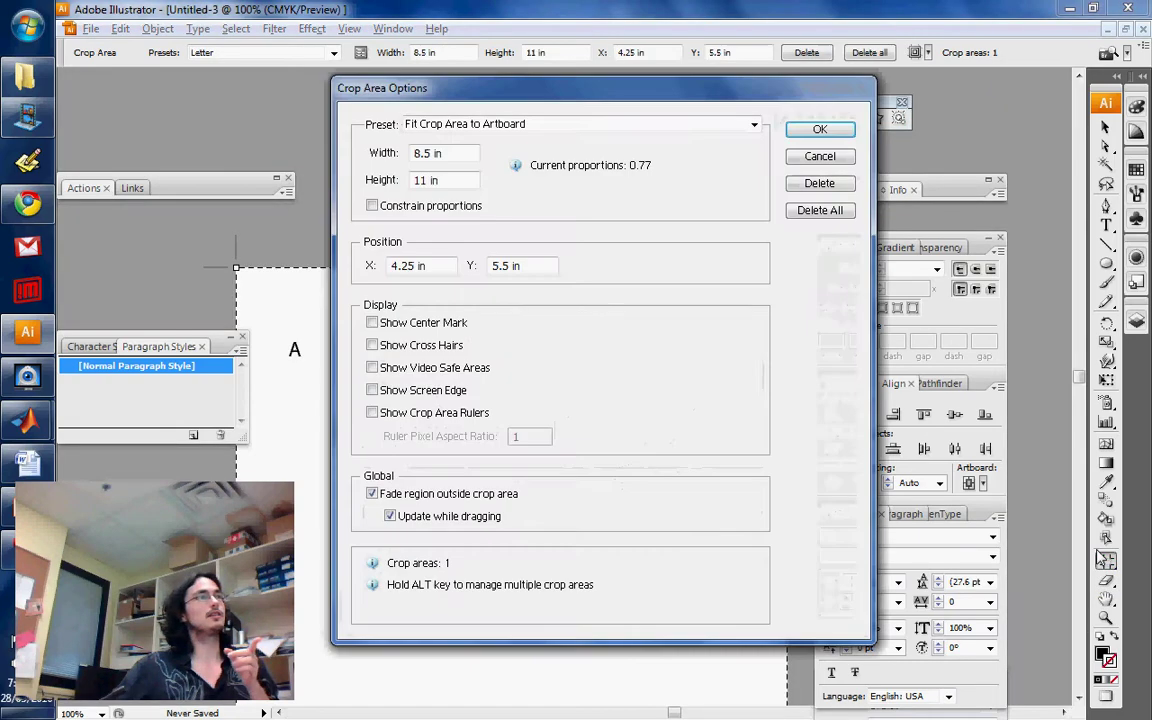
click(820, 129)
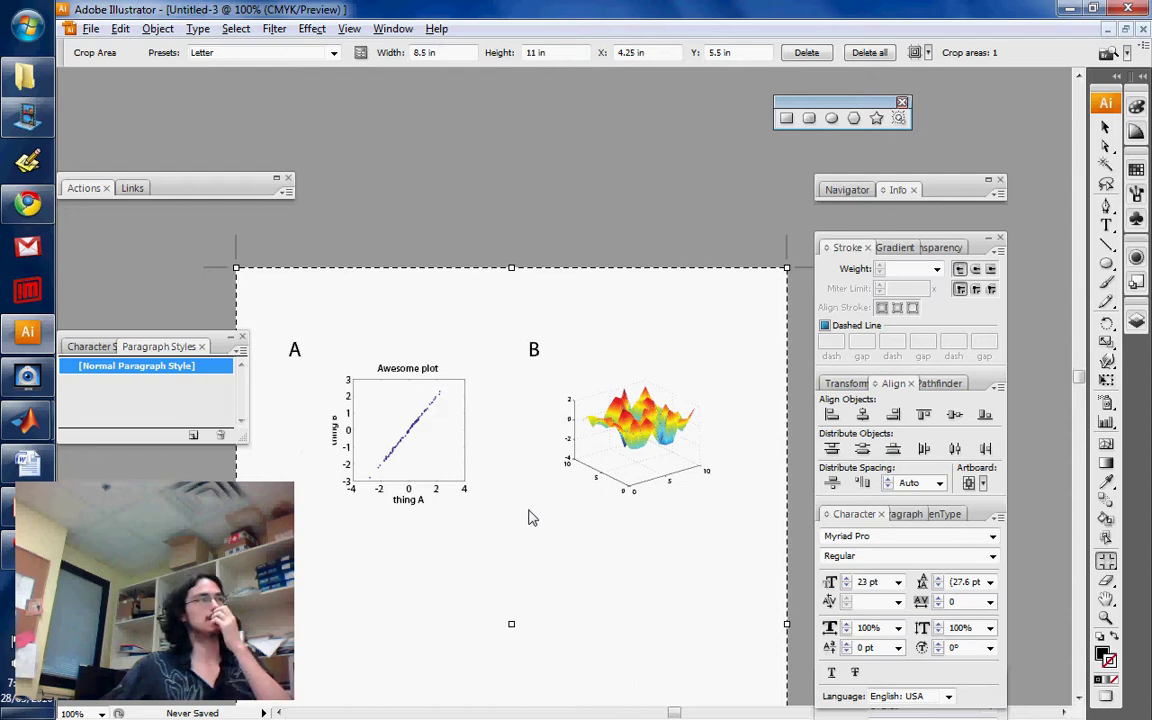
click(1105, 124)
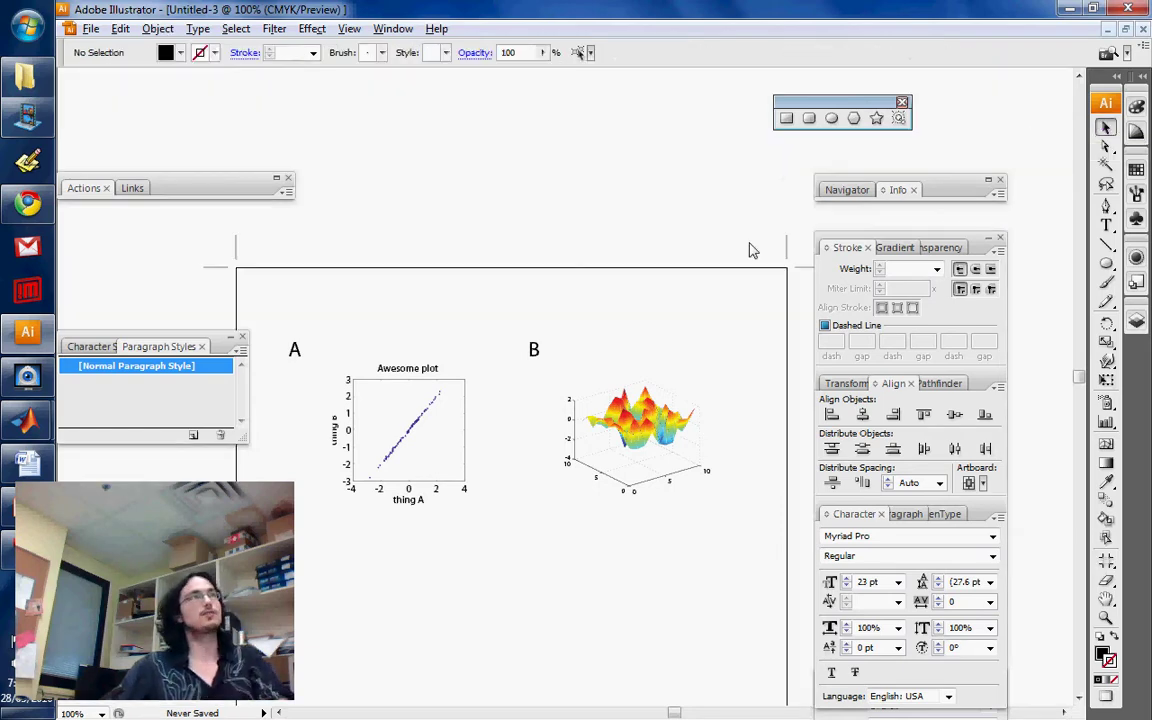
Delete the page-sized crop area and draw a 7.92 × 3.47 in one around panels A and B
click(1105, 560)
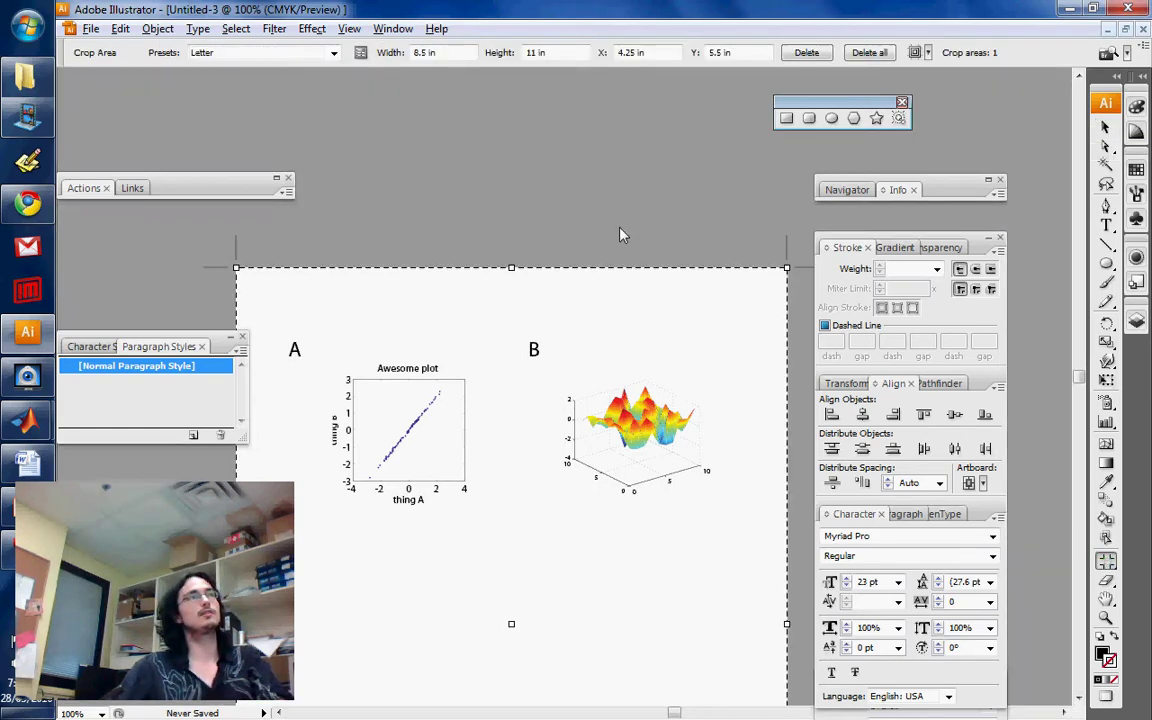
key(Delete)
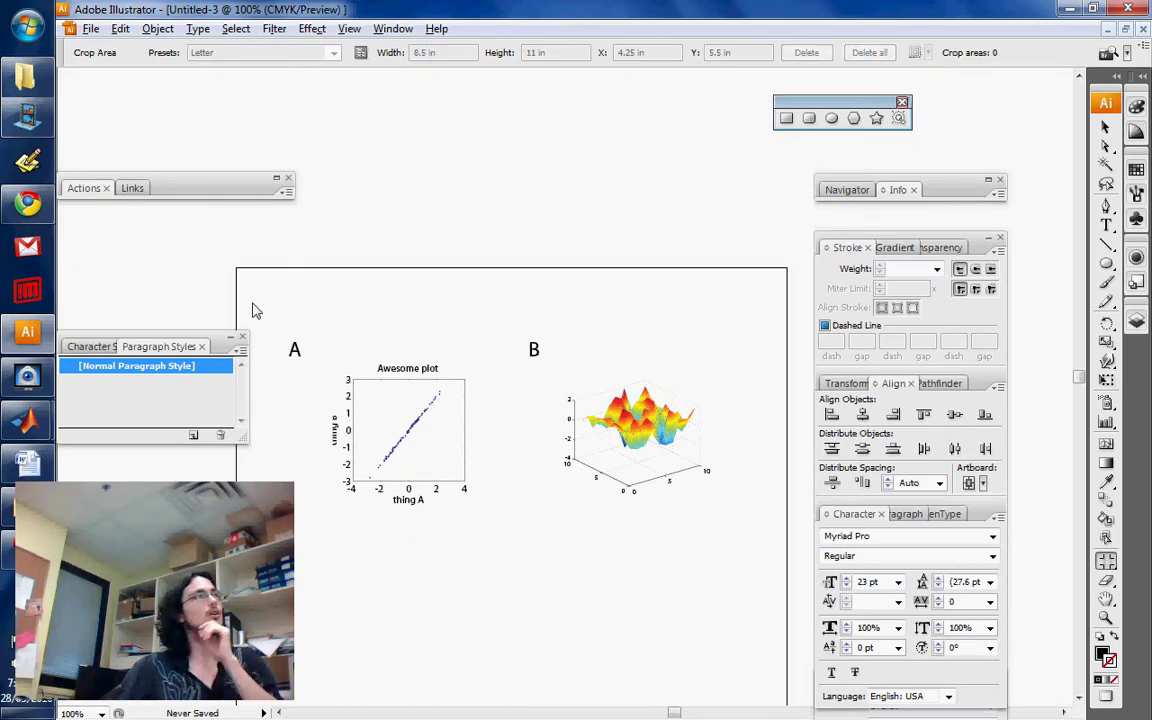
drag(257, 303, 764, 527)
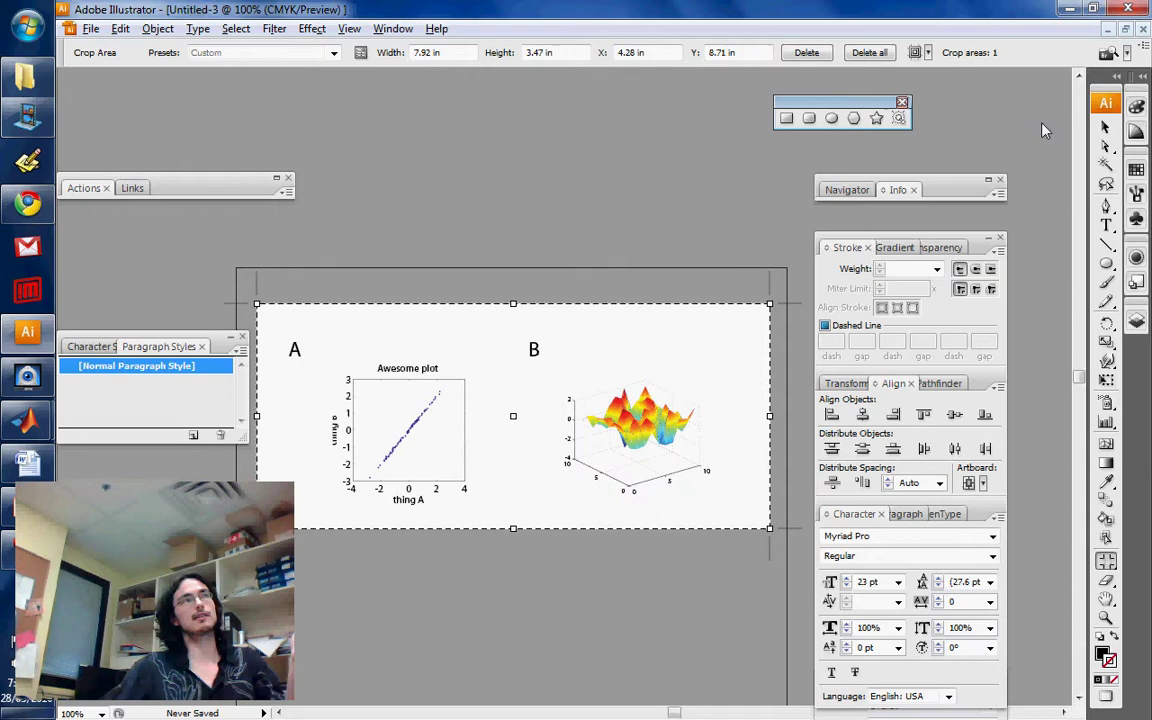
click(1105, 126)
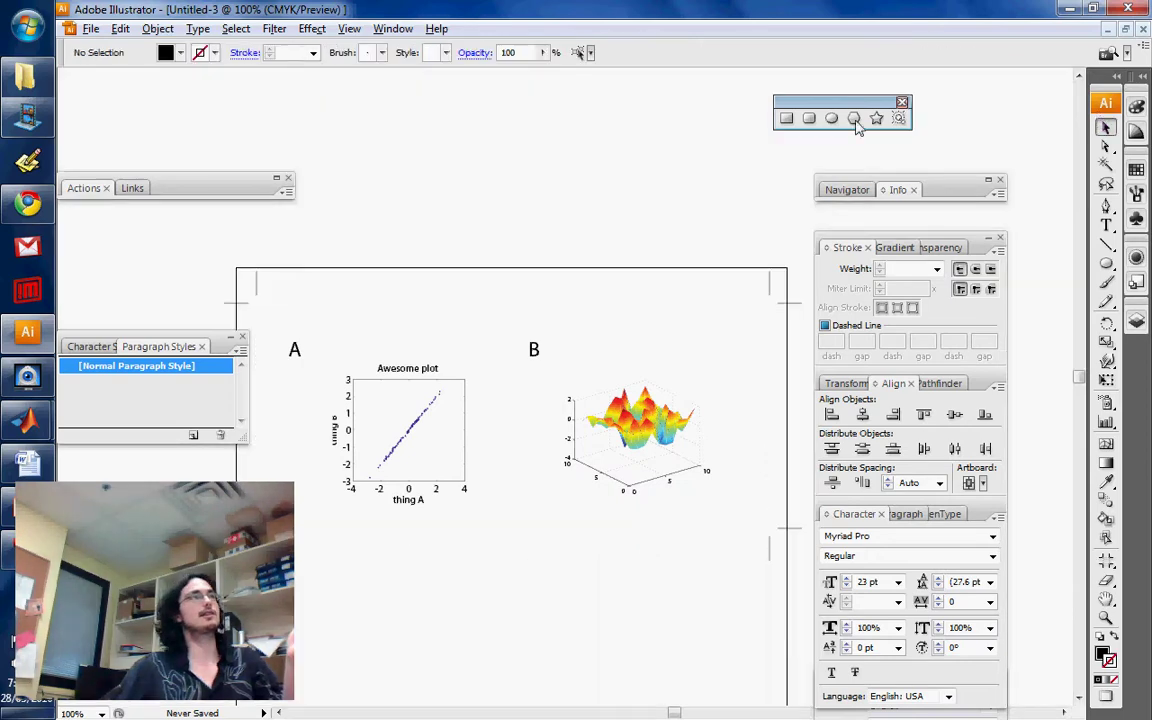
Re-save the cropped figure as Adobe PDF over Untitled-3 copy.pdf with the current PDF settings
click(90, 28)
click(112, 242)
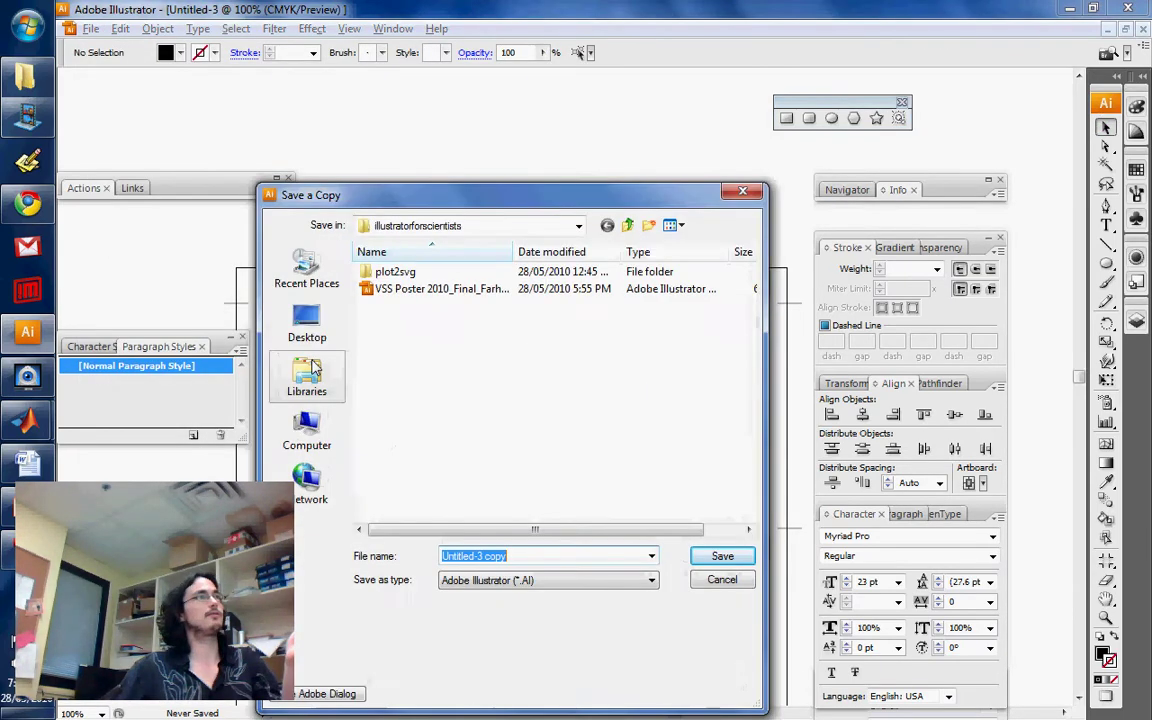
click(548, 581)
click(527, 607)
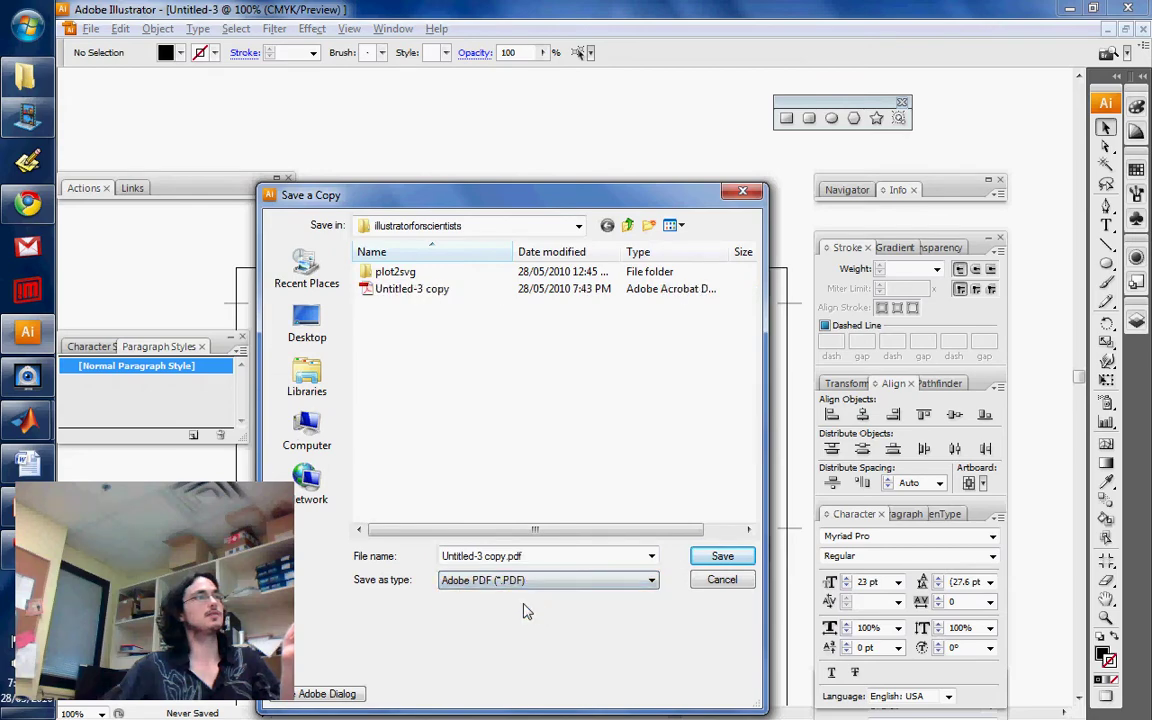
right_click(27, 375)
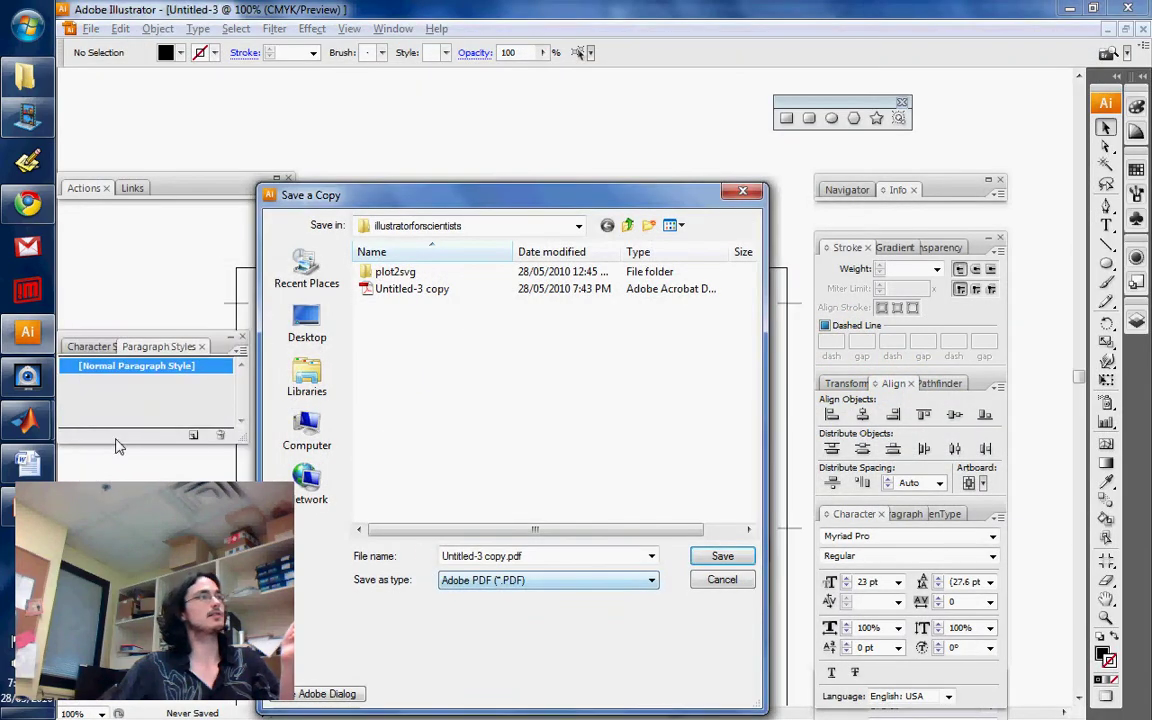
click(724, 556)
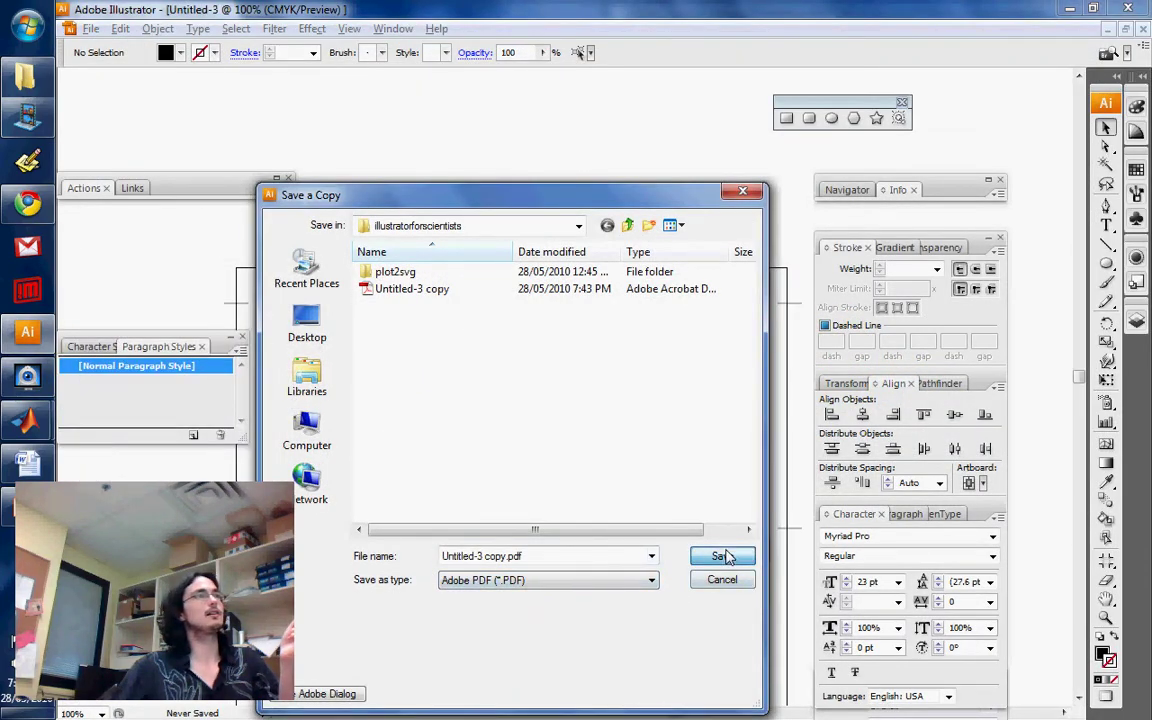
click(637, 374)
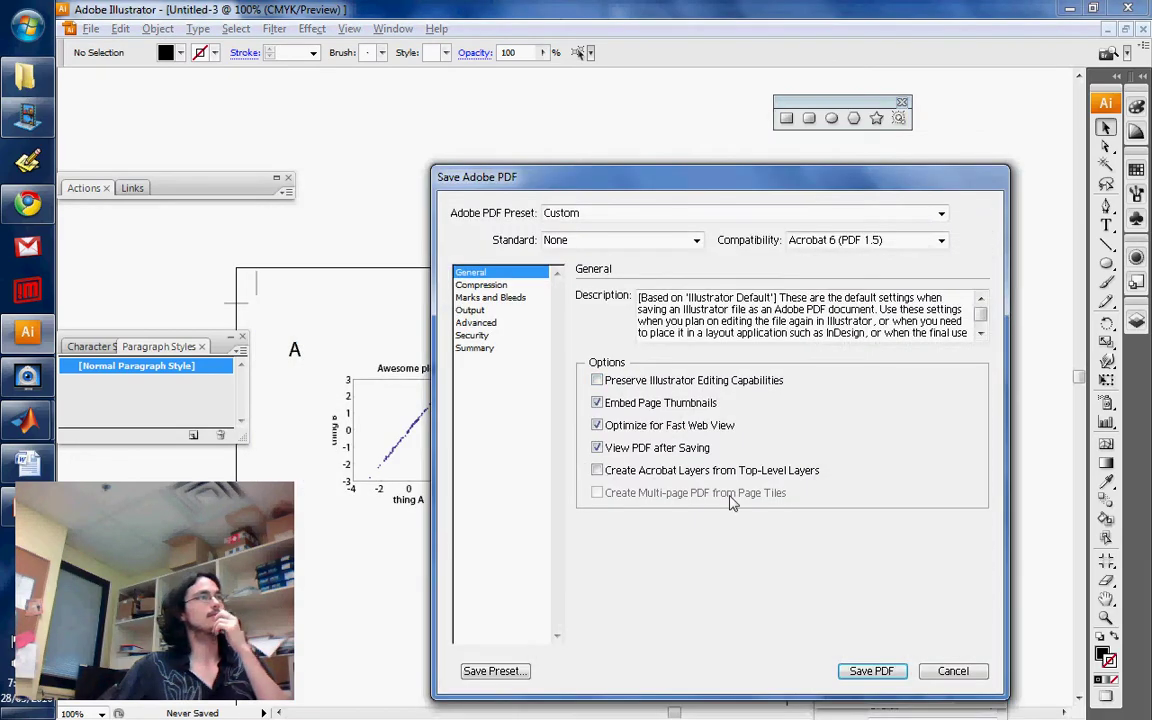
click(873, 668)
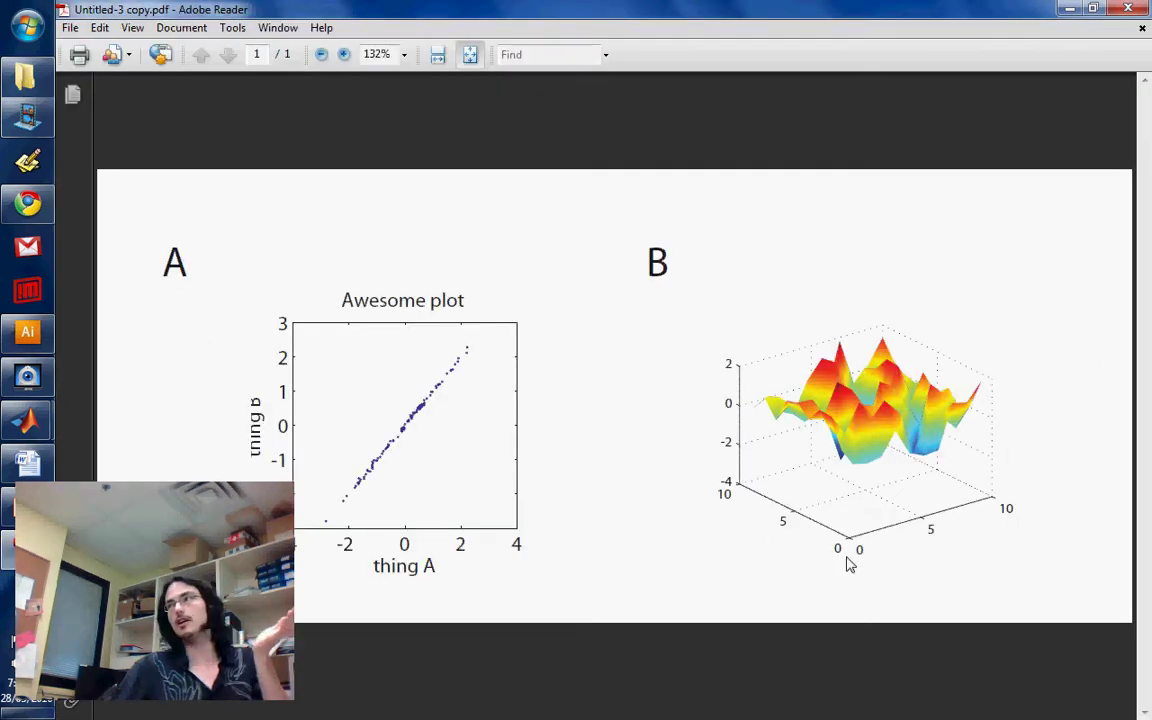
Close the PDF and then the empty Adobe Reader window
click(1130, 9)
click(1130, 9)
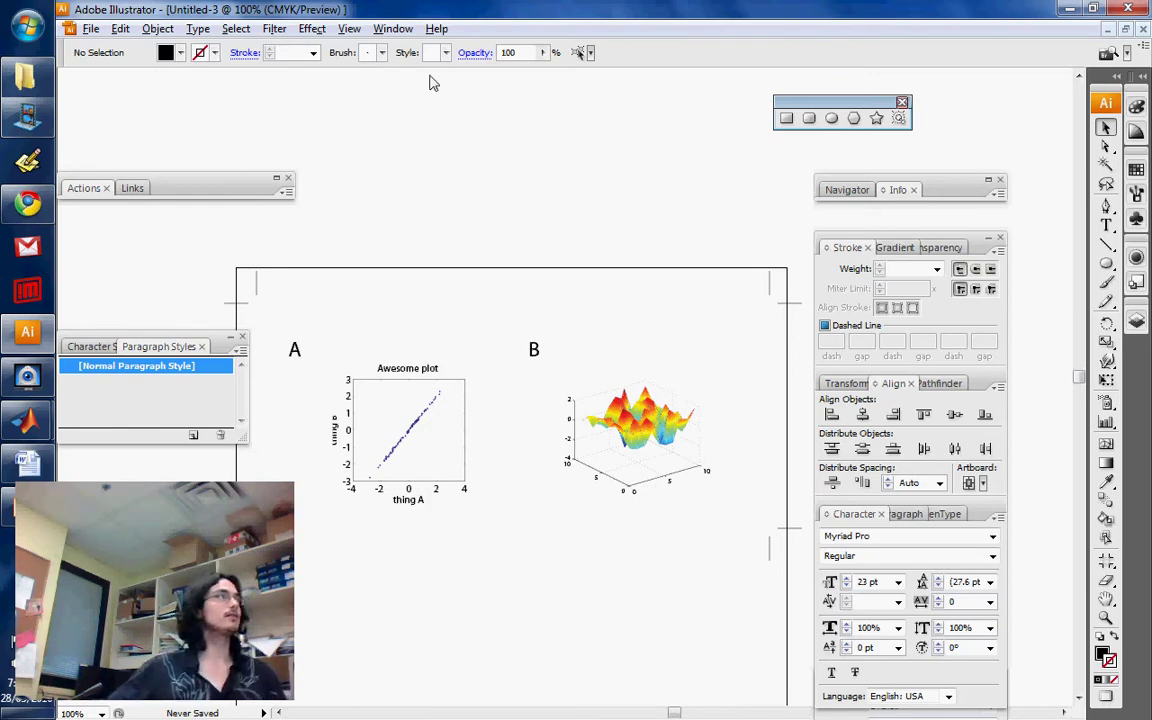
Save a copy as Adobe PDF (*.PDF) over Untitled-3 copy.pdf, confirming the replacement
click(86, 28)
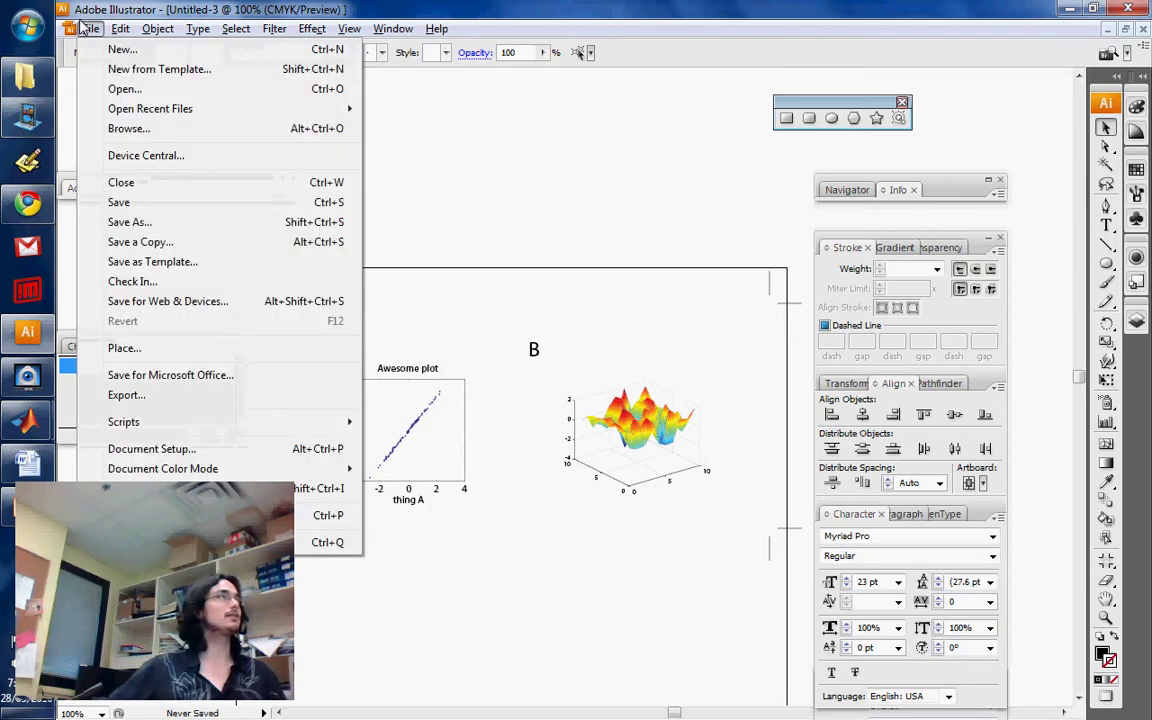
click(127, 241)
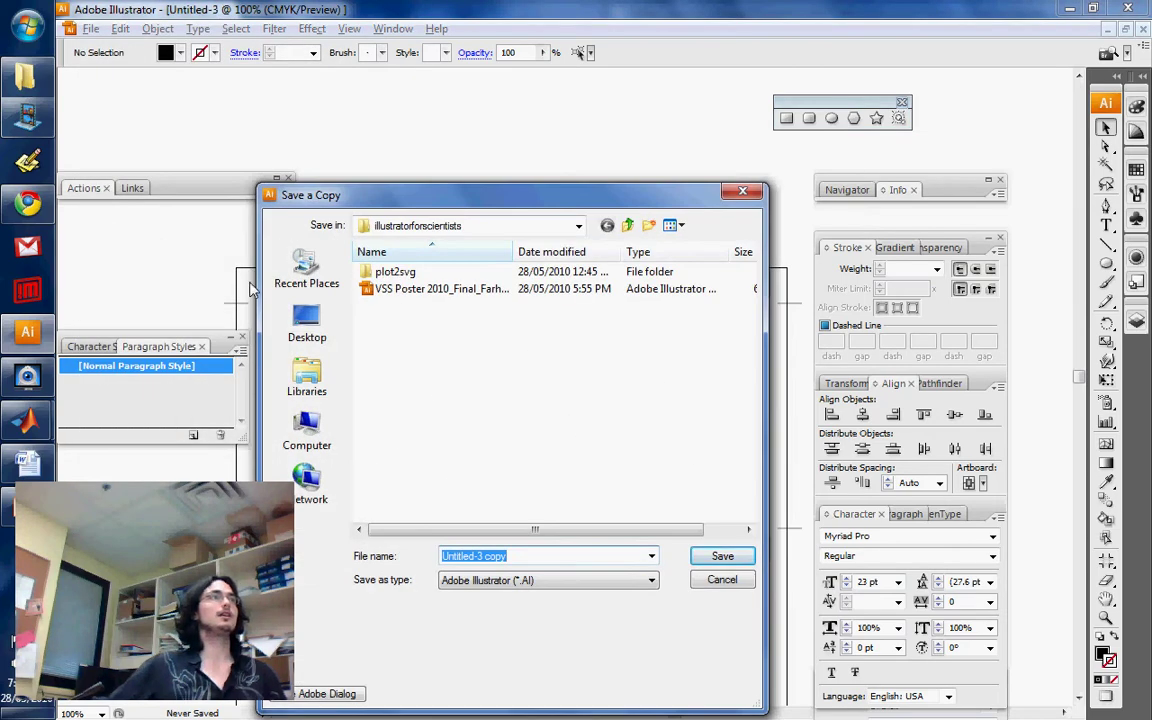
click(527, 582)
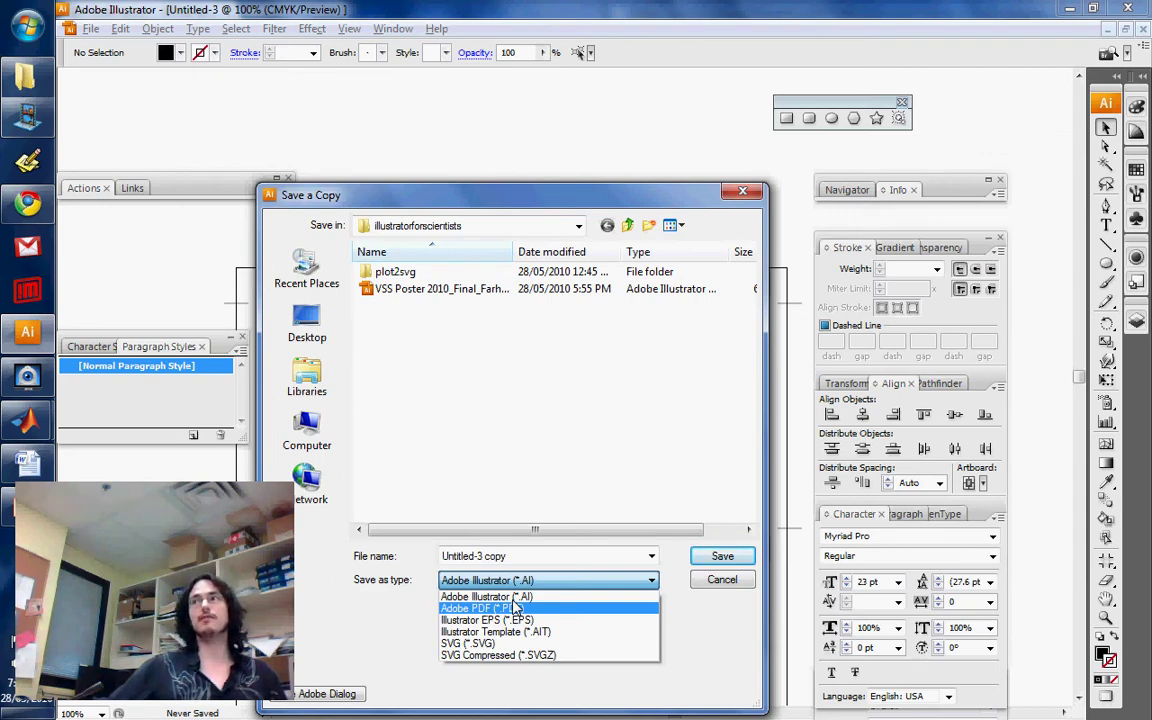
click(515, 608)
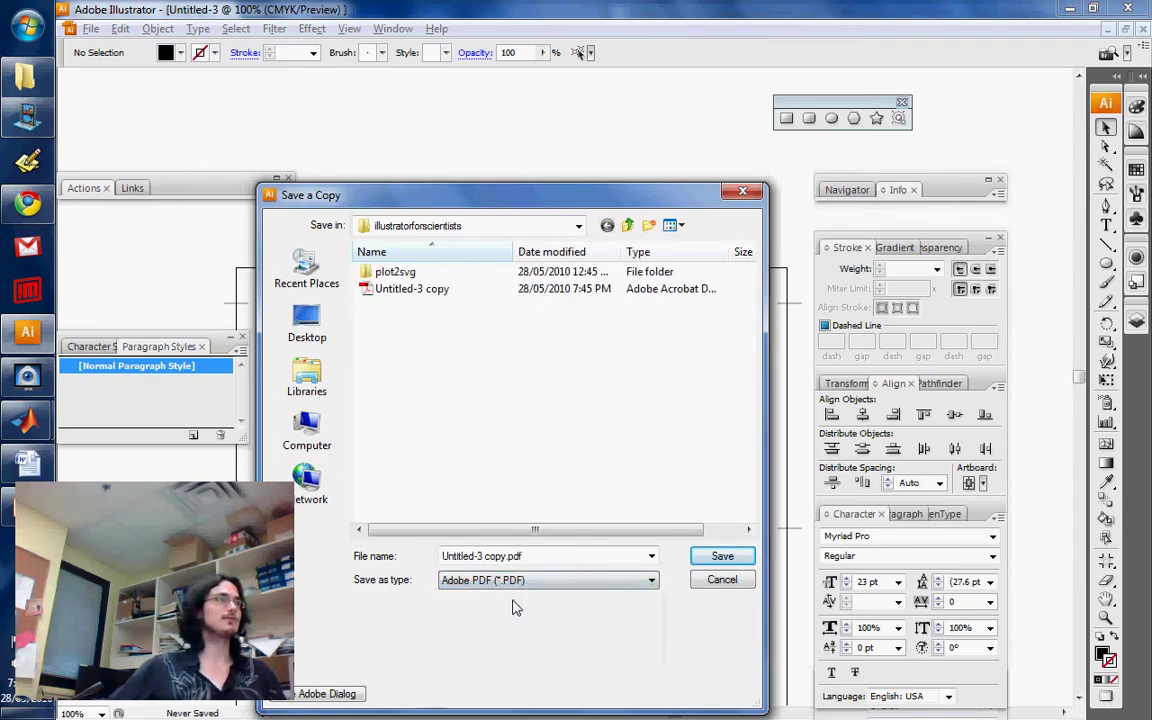
click(723, 556)
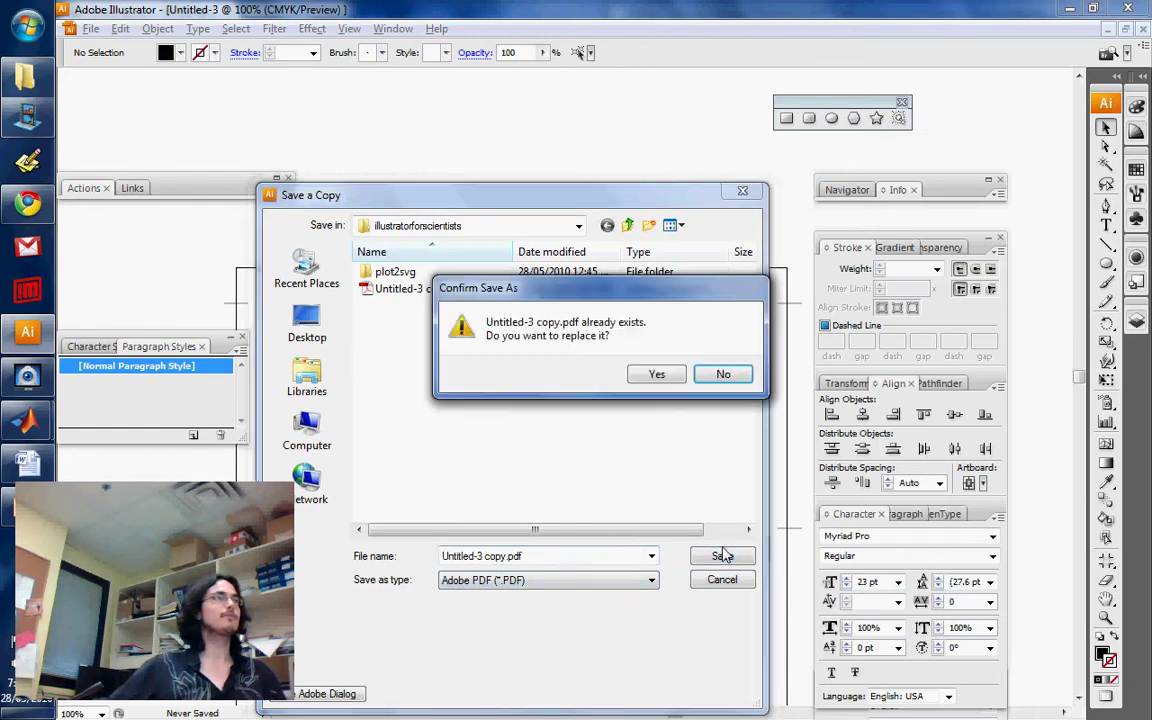
click(650, 373)
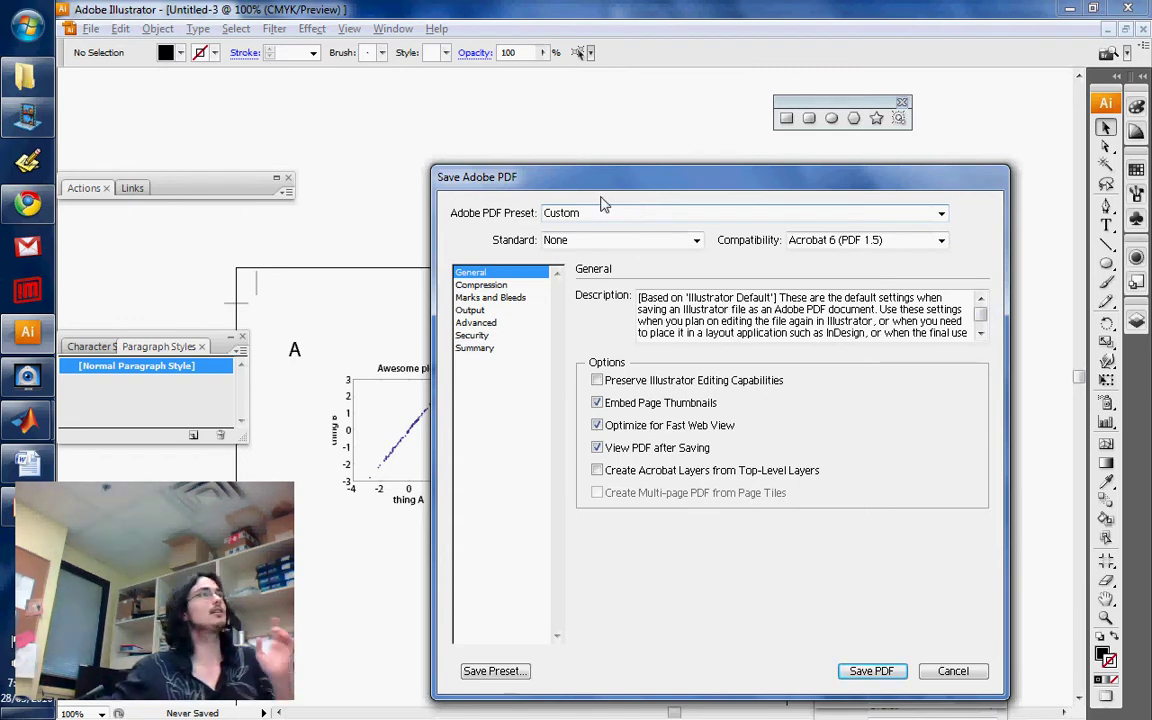
Try the Smallest File Size and Custom presets, then settle on Illustrator Default
click(603, 212)
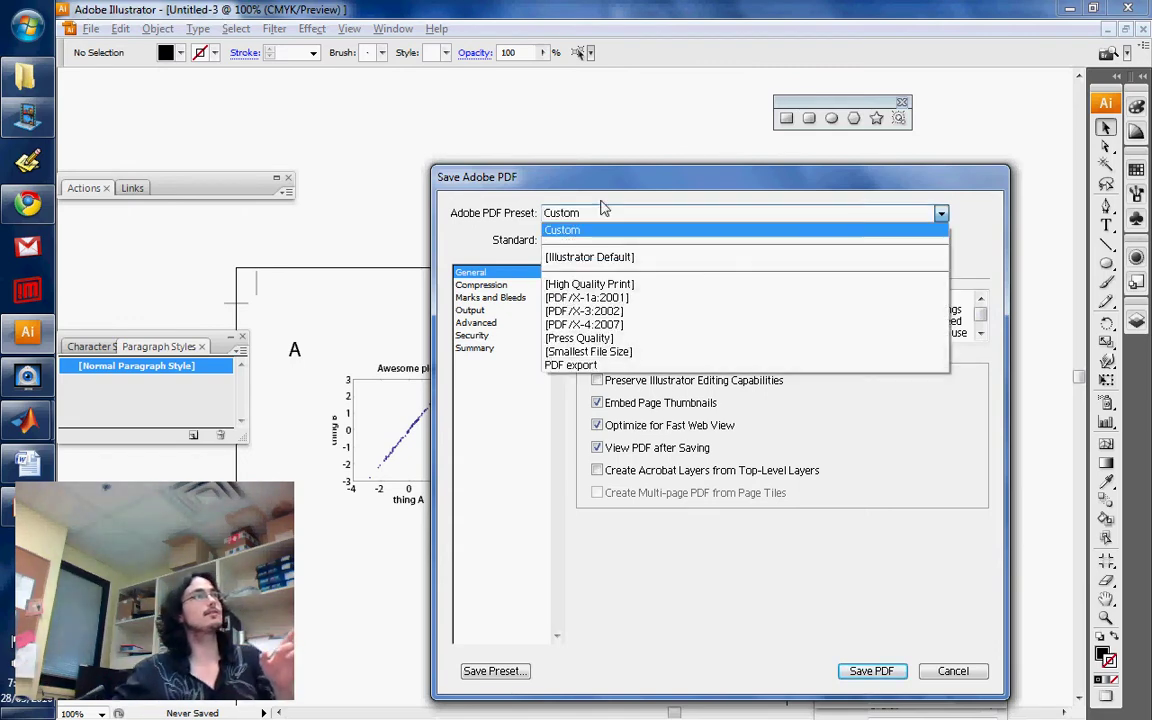
click(625, 352)
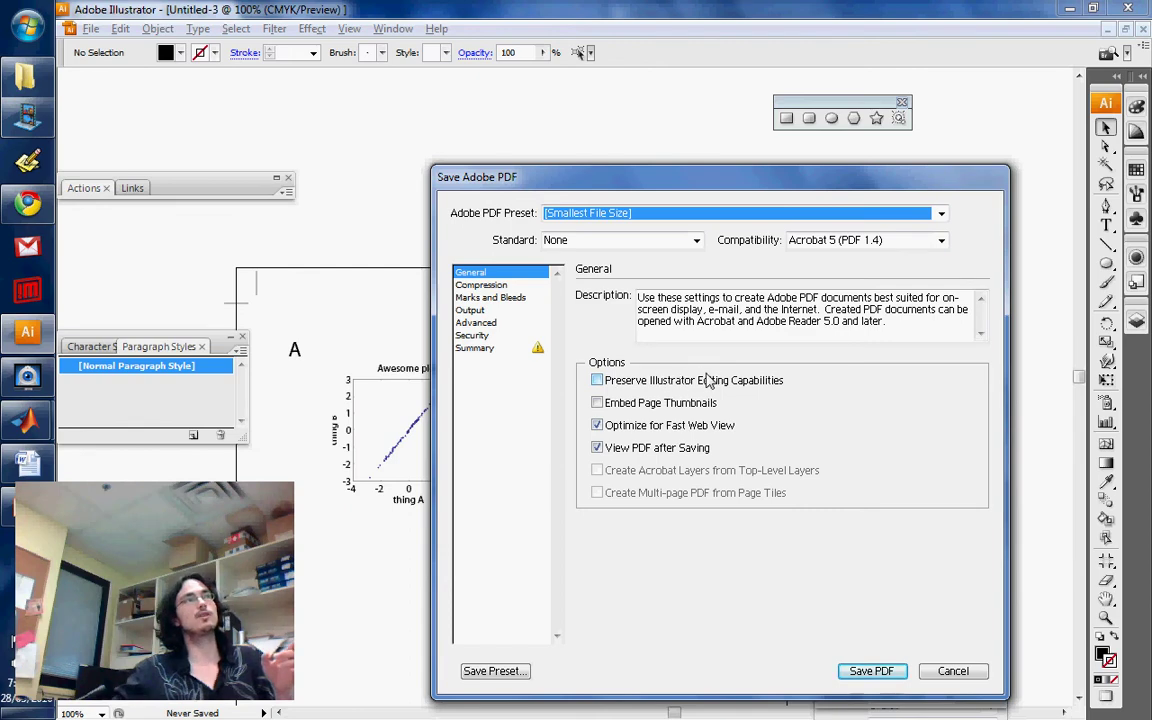
click(730, 204)
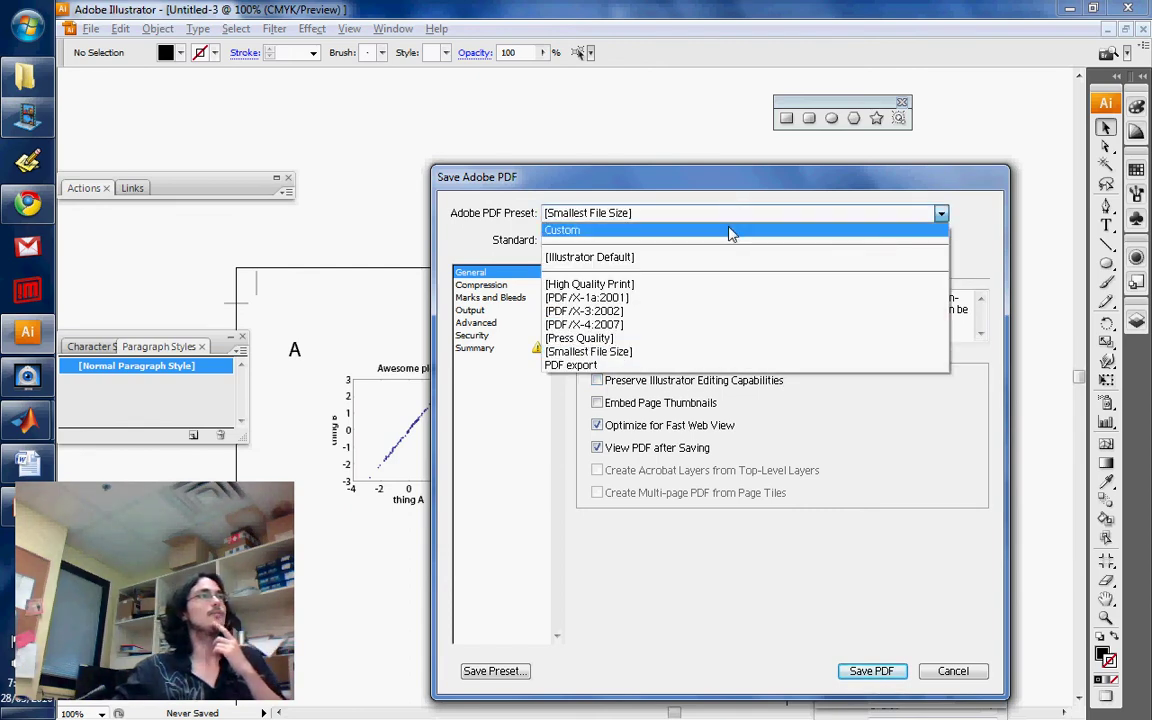
click(731, 230)
click(674, 206)
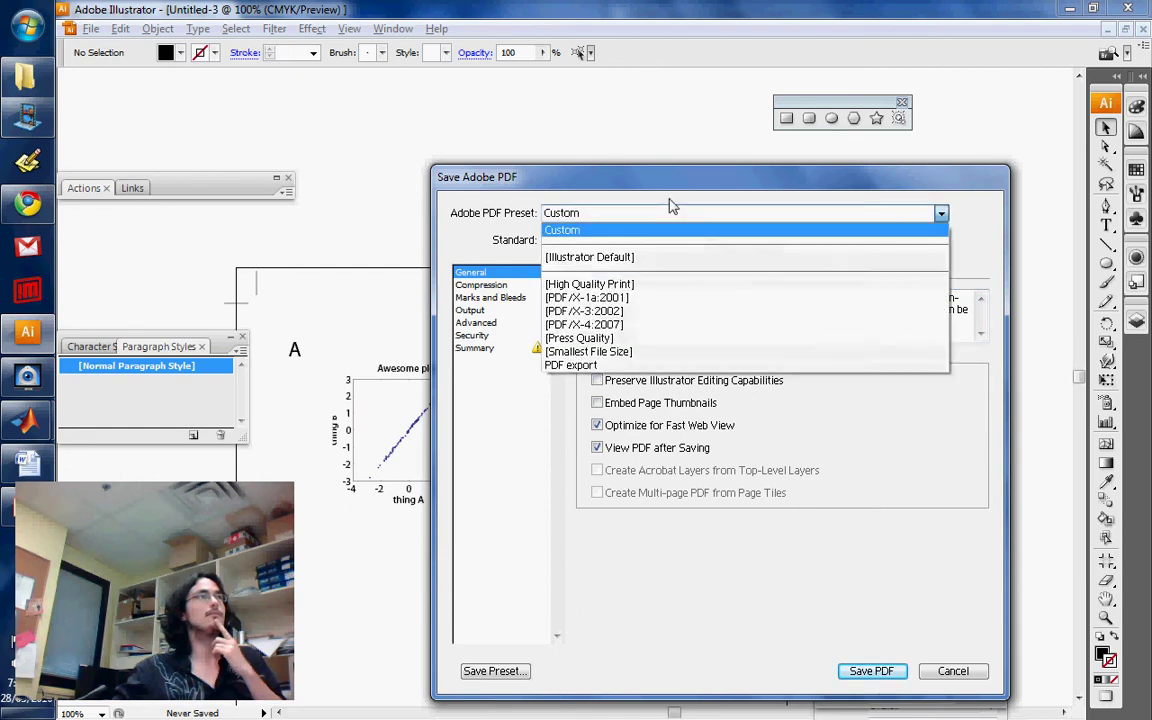
click(670, 257)
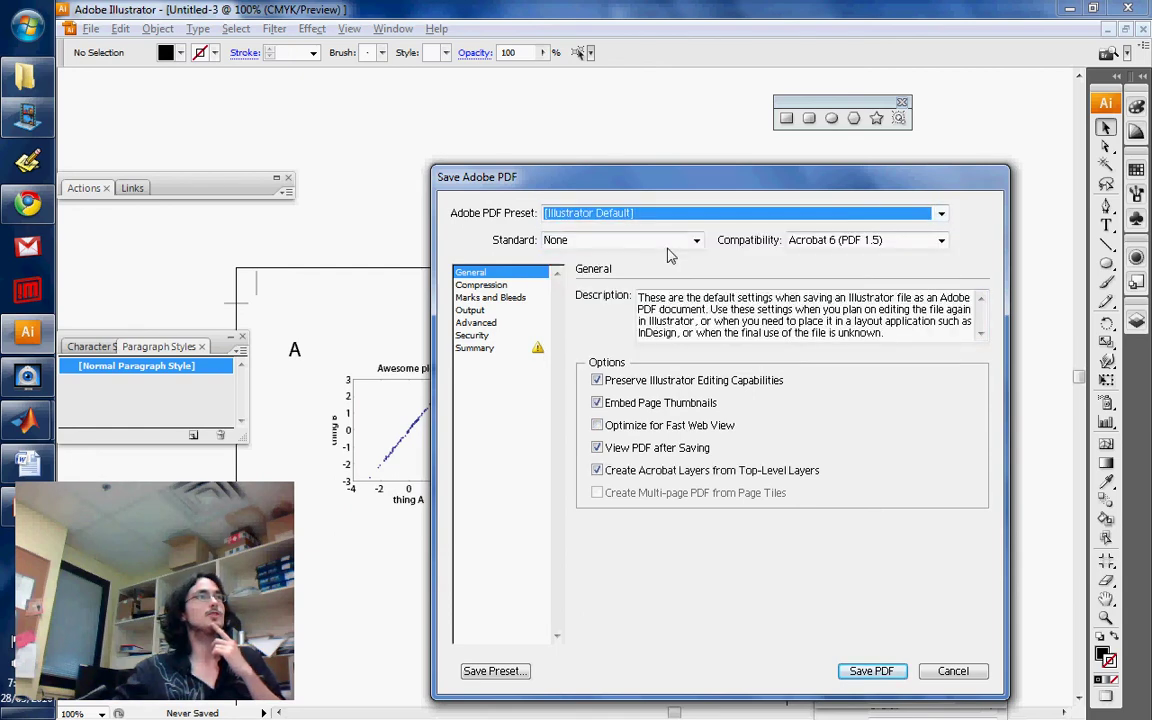
Toggle Create Acrobat Layers from Top-Level Layers off and back on
click(596, 470)
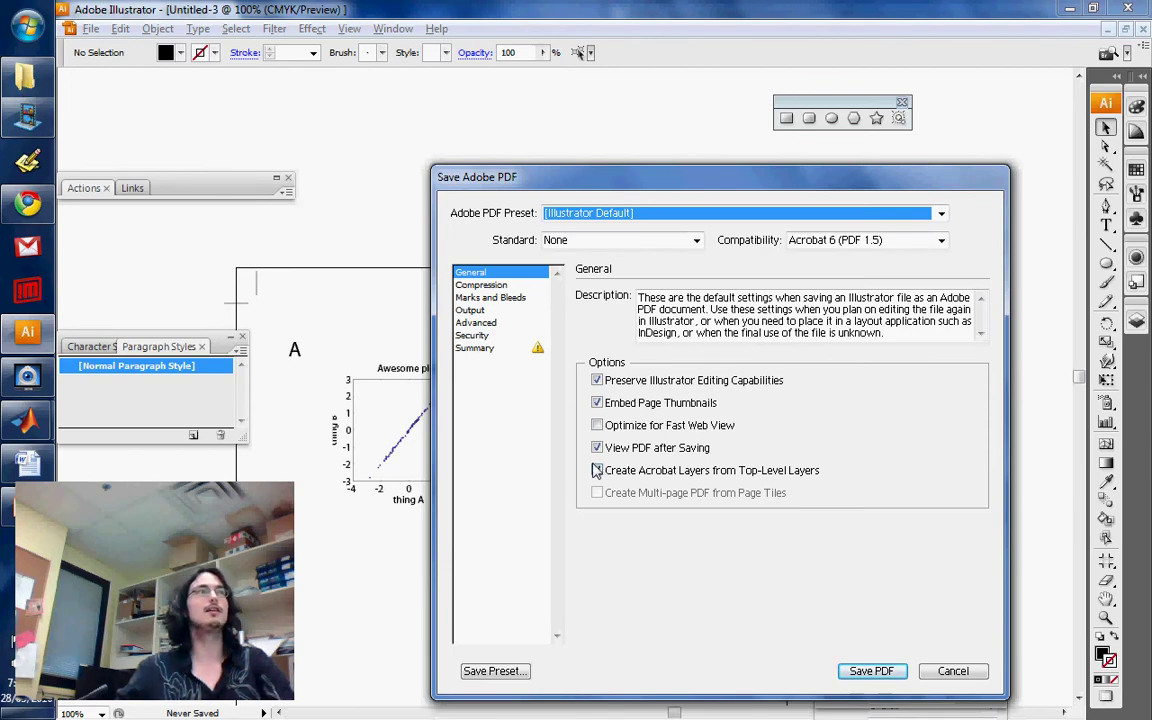
click(597, 470)
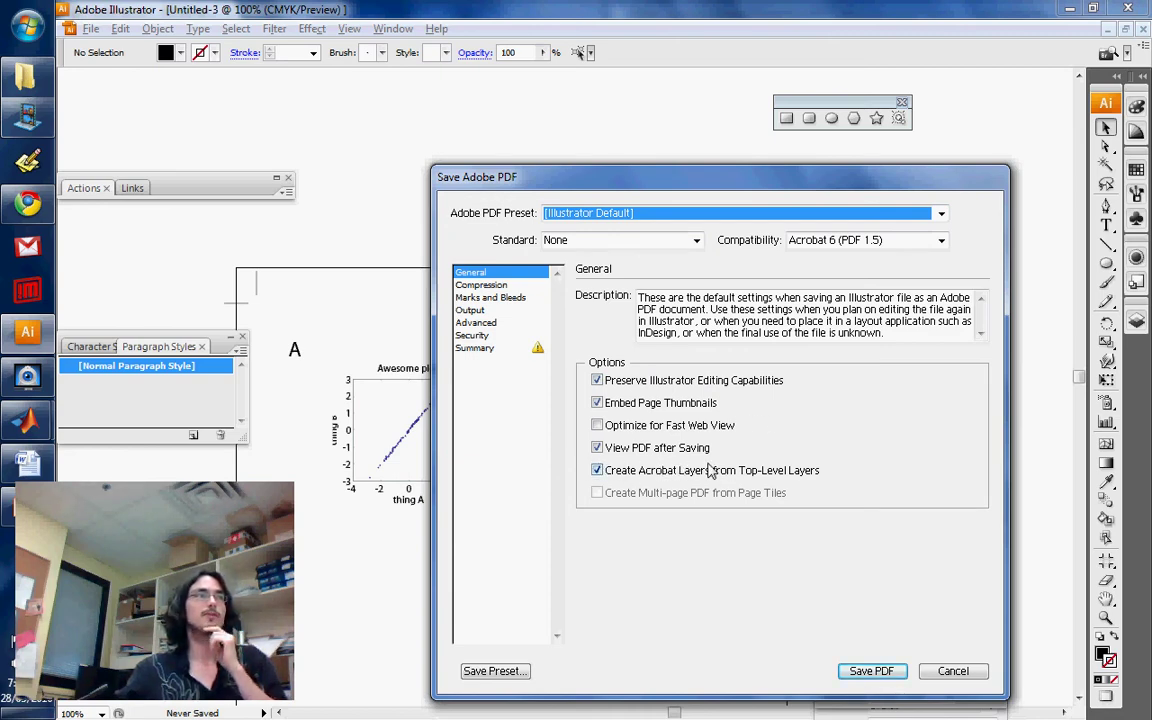
Turn off Create Acrobat Layers from Top-Level Layers in the Save Adobe PDF options
click(597, 470)
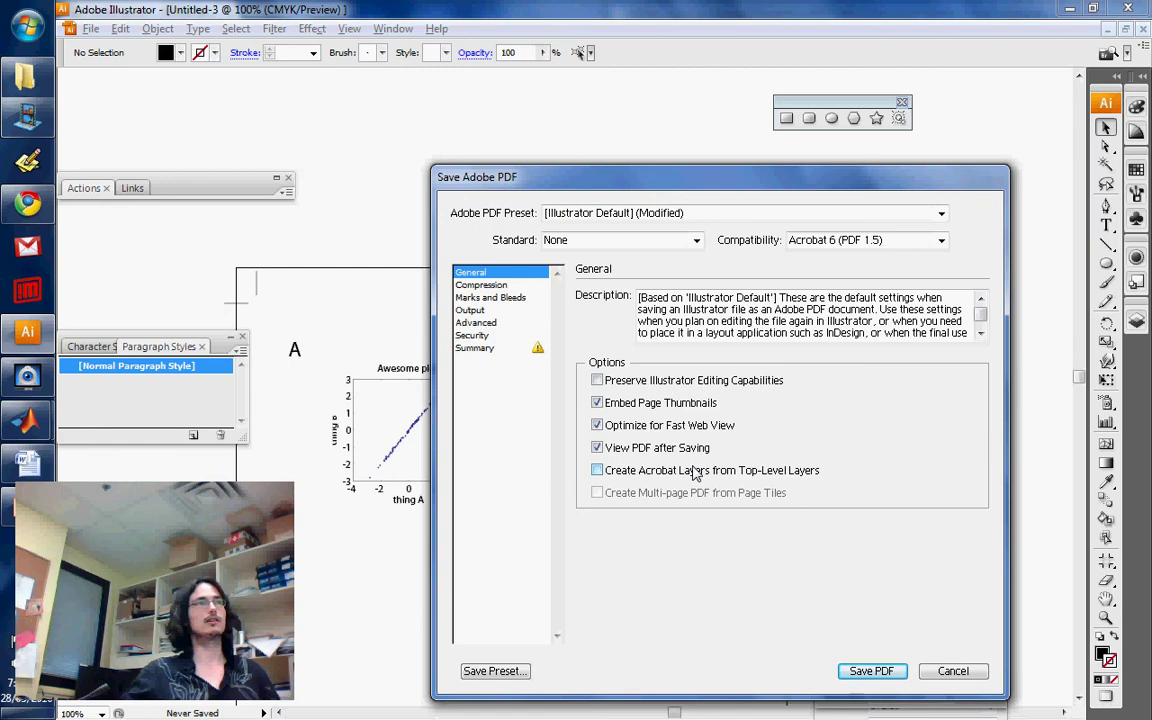
Save the PDF as Untitled-3 copy.pdf, which then opens in Adobe Reader
click(873, 671)
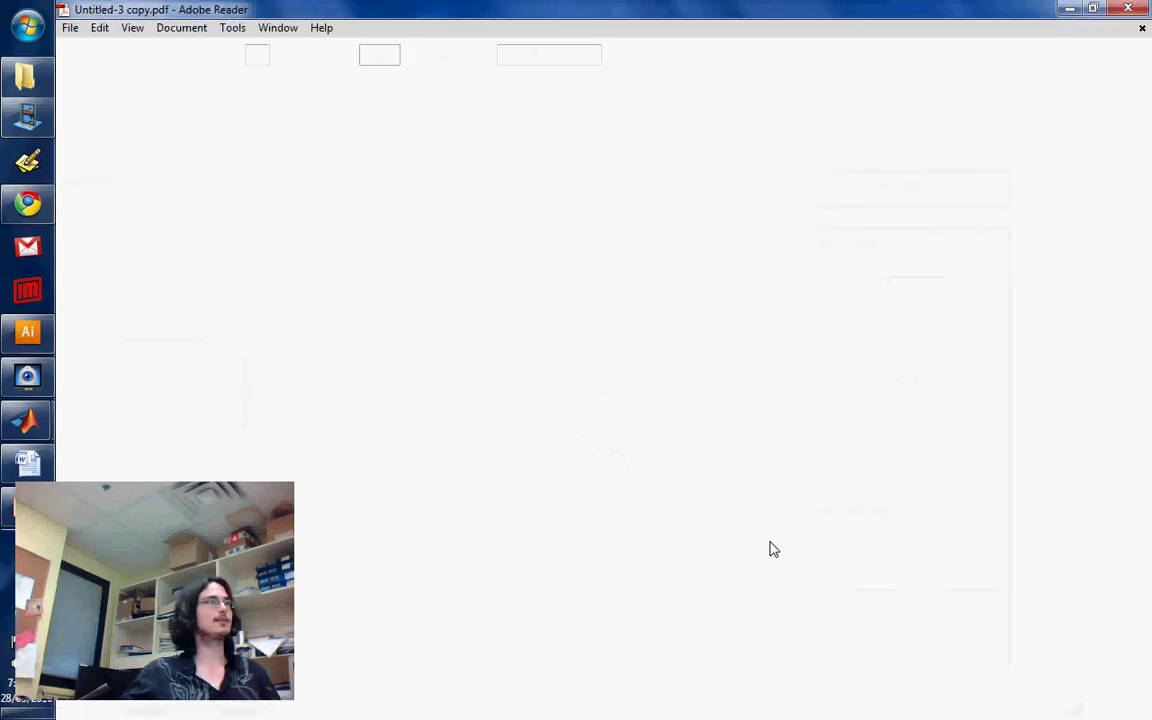